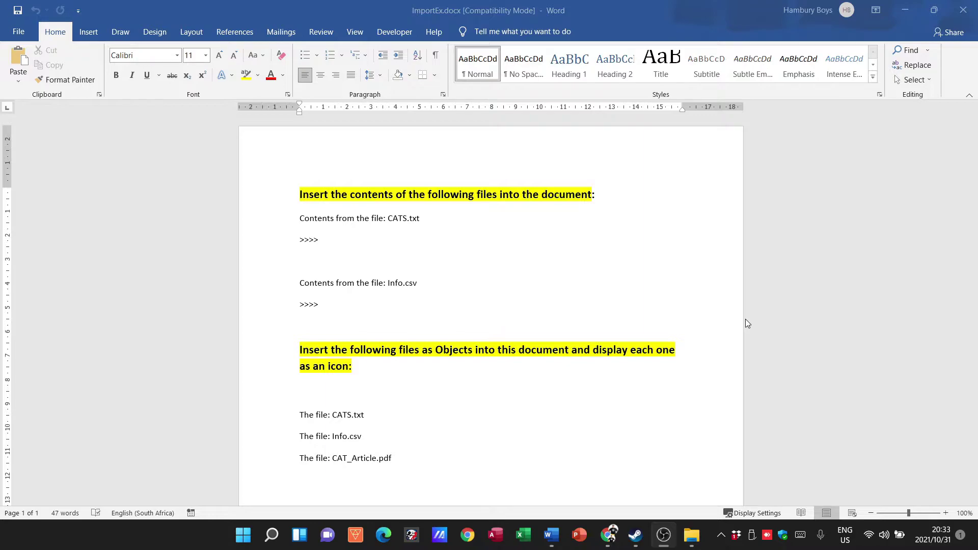
Step: Place the cursor after the first >>>> marker and zoom the page in three levels
{"action": "scroll", "coordinate": [665, 315], "scroll_direction": "down", "scroll_amount": 1}
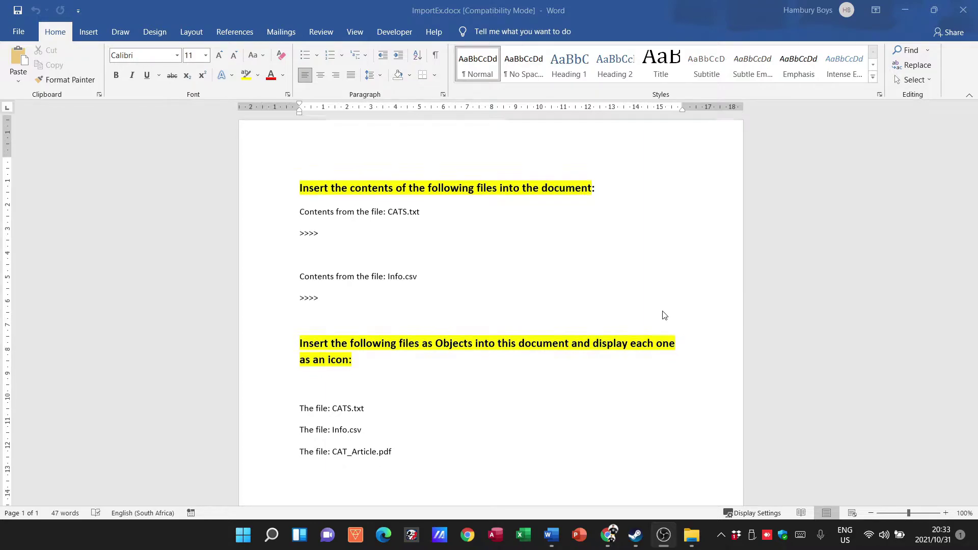
{"action": "scroll", "coordinate": [665, 315], "scroll_direction": "down", "scroll_amount": 2}
{"action": "scroll", "coordinate": [496, 411], "scroll_direction": "down", "scroll_amount": 1}
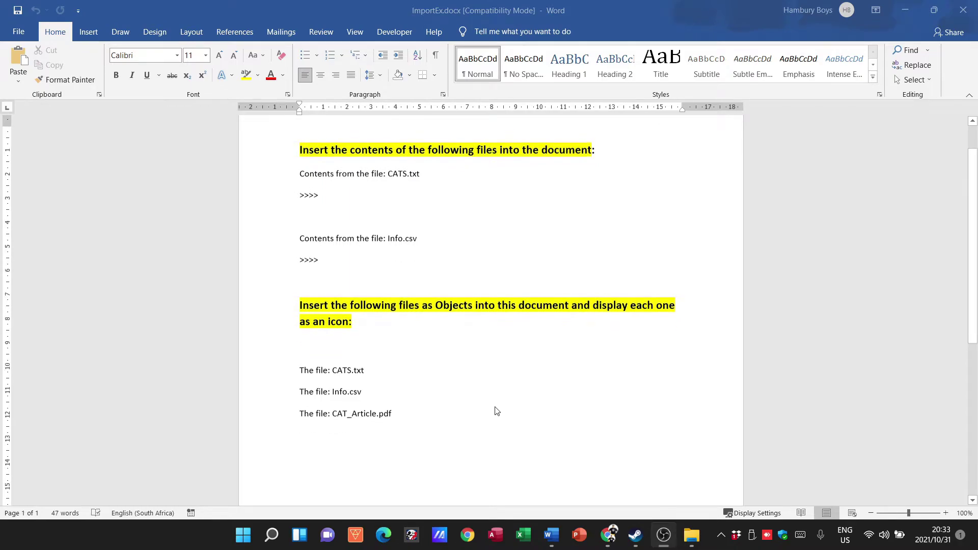
{"action": "scroll", "coordinate": [494, 408], "scroll_direction": "down", "scroll_amount": 1}
{"action": "scroll", "coordinate": [483, 402], "scroll_direction": "up", "scroll_amount": 2}
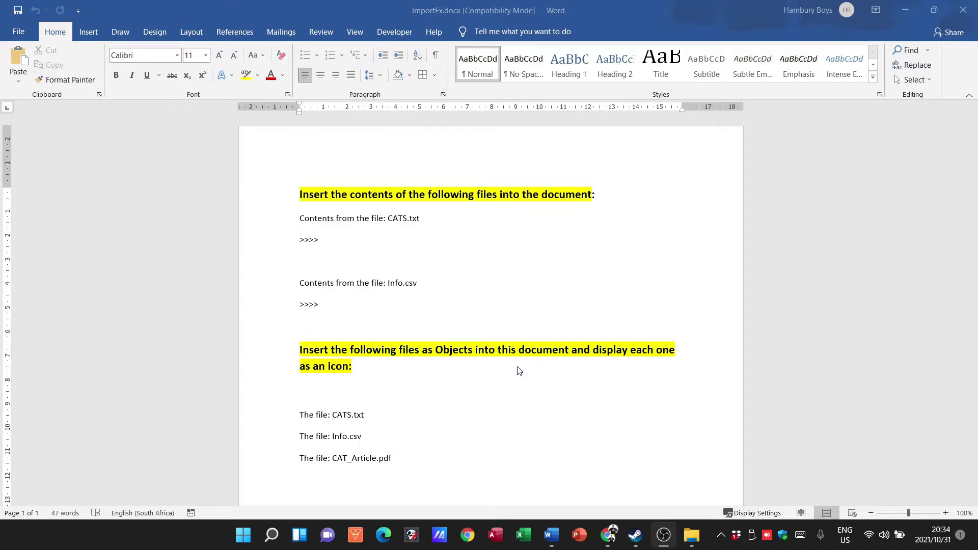
{"action": "left_click", "coordinate": [349, 238]}
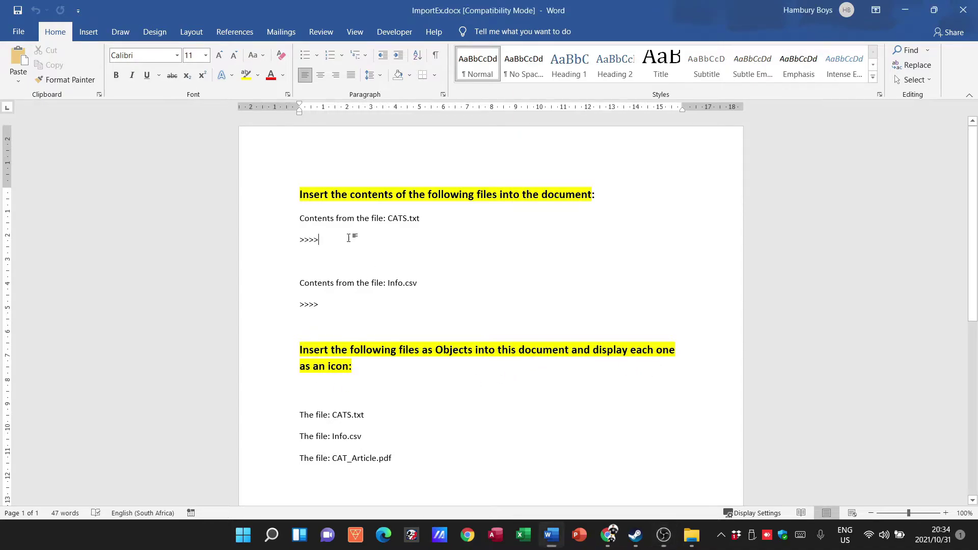
{"action": "left_click", "coordinate": [946, 513]}
{"action": "left_click", "coordinate": [946, 513]}
{"action": "left_click", "coordinate": [947, 513]}
{"action": "left_click", "coordinate": [947, 514]}
{"action": "left_click", "coordinate": [946, 513]}
{"action": "left_click", "coordinate": [946, 513]}
{"action": "left_click", "coordinate": [946, 513]}
{"action": "left_click", "coordinate": [946, 513]}
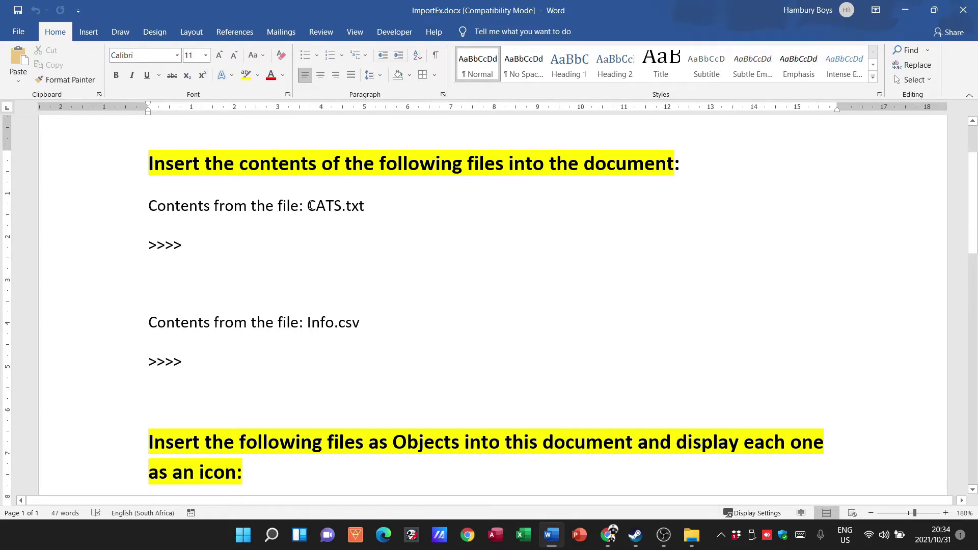
Step: Check the CATS.txt file name, then bring up the Insert tab's Object dropdown choices
{"action": "left_click_drag", "start_coordinate": [308, 205], "coordinate": [365, 205]}
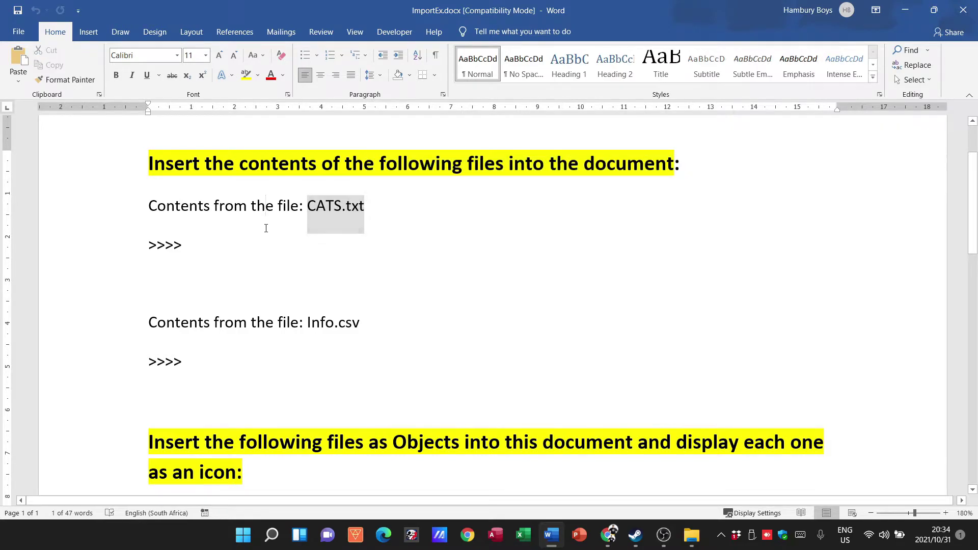
{"action": "left_click", "coordinate": [266, 206]}
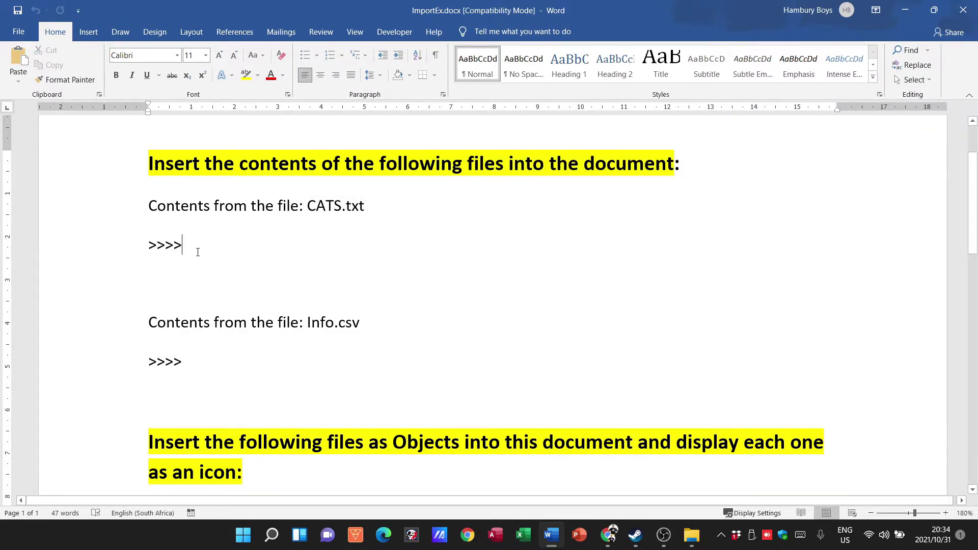
{"action": "left_click", "coordinate": [88, 32]}
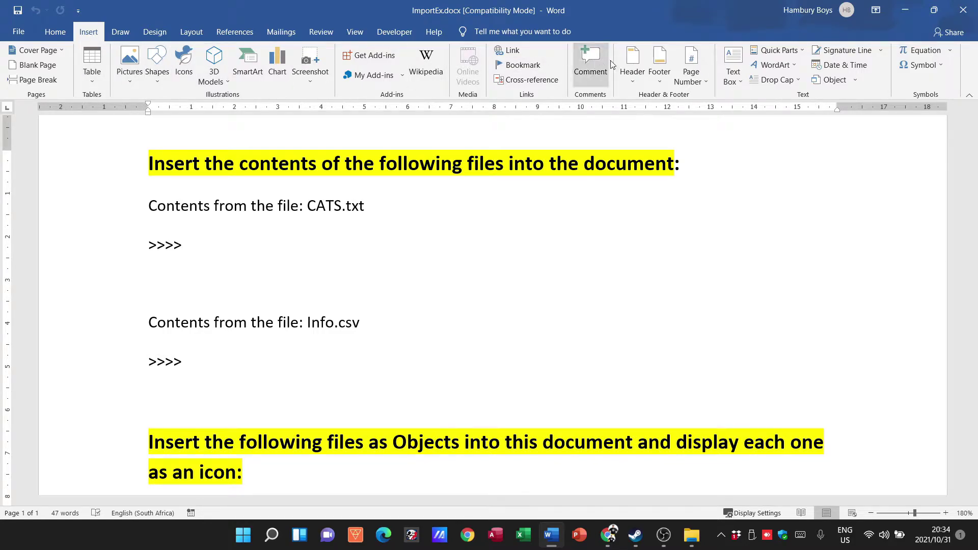
{"action": "left_click", "coordinate": [856, 83]}
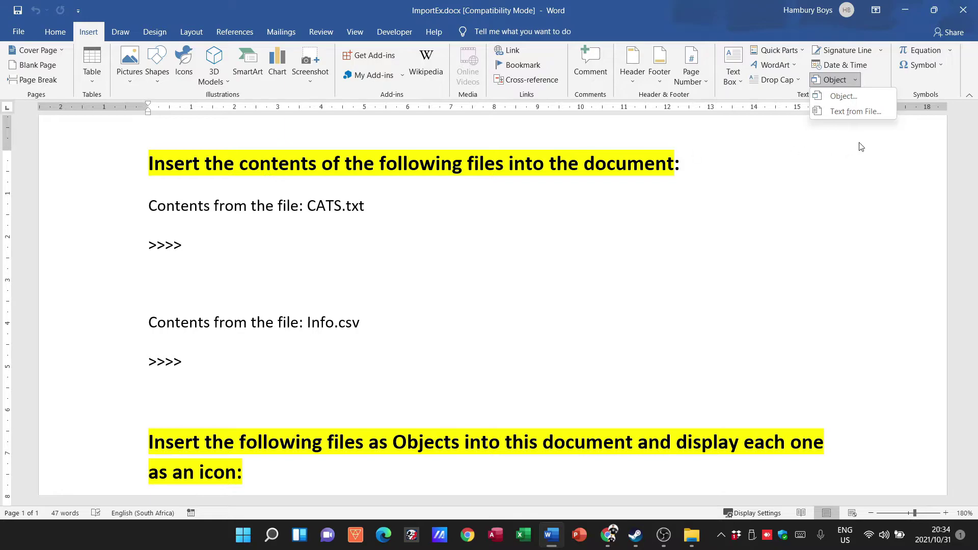
Step: Start Text from File and browse to D:\CAT Files New\Grade 11\DATA for learners\3_1 DATA eng
{"action": "left_click", "coordinate": [851, 112]}
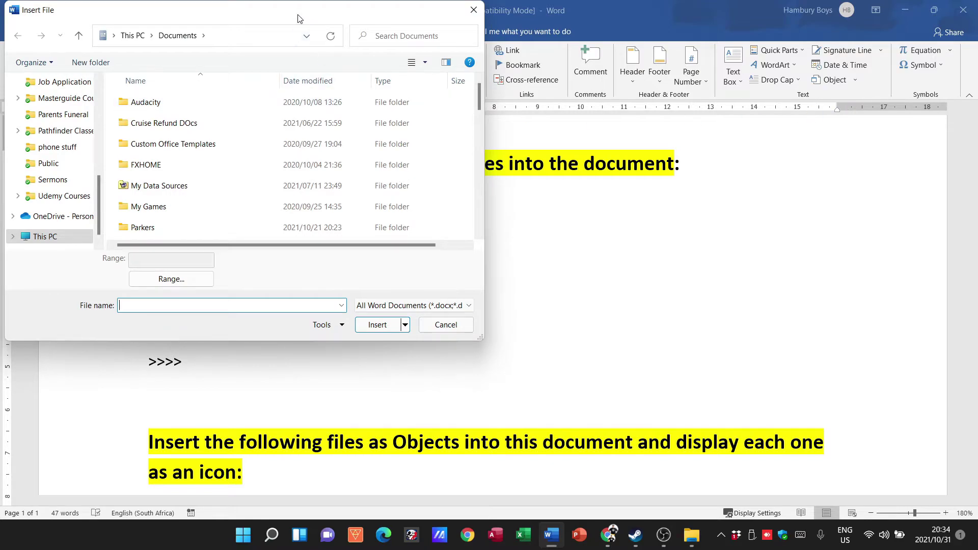
{"action": "left_click_drag", "start_coordinate": [298, 18], "coordinate": [746, 191]}
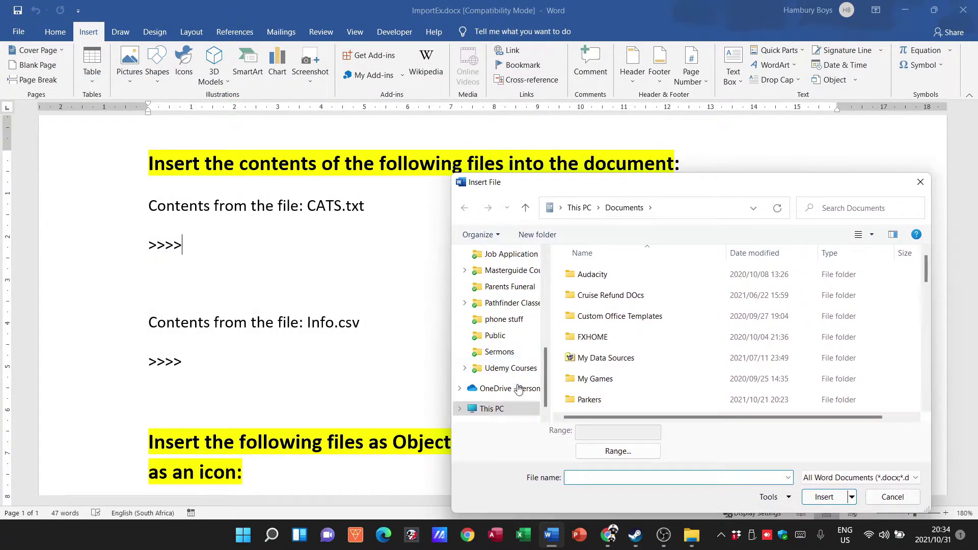
{"action": "left_click", "coordinate": [502, 411]}
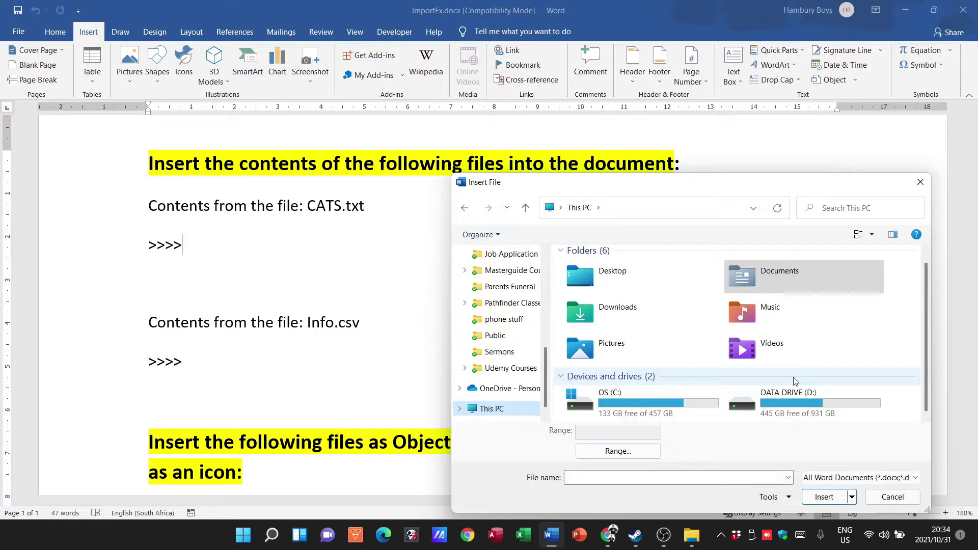
{"action": "double_click", "coordinate": [792, 402]}
{"action": "left_click", "coordinate": [599, 359]}
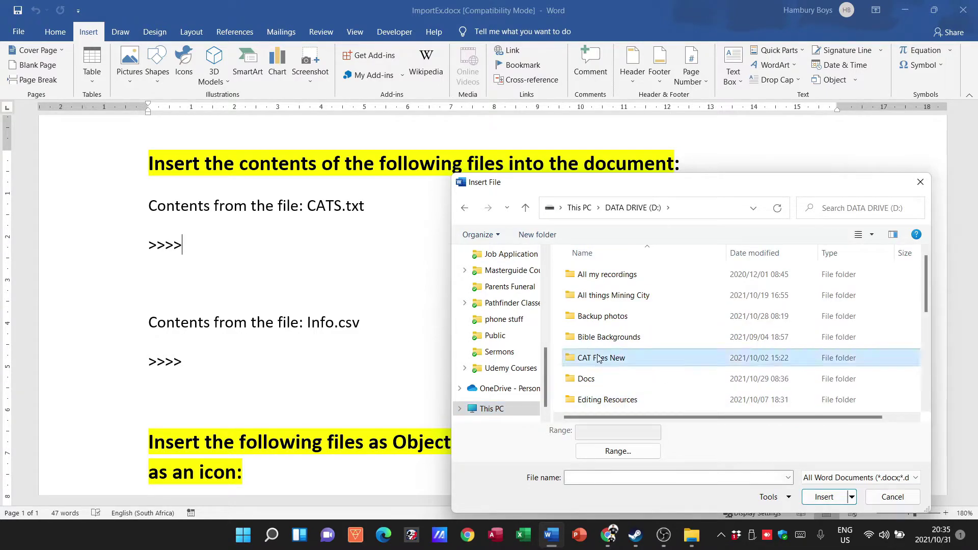
{"action": "double_click", "coordinate": [600, 359]}
{"action": "double_click", "coordinate": [602, 297]}
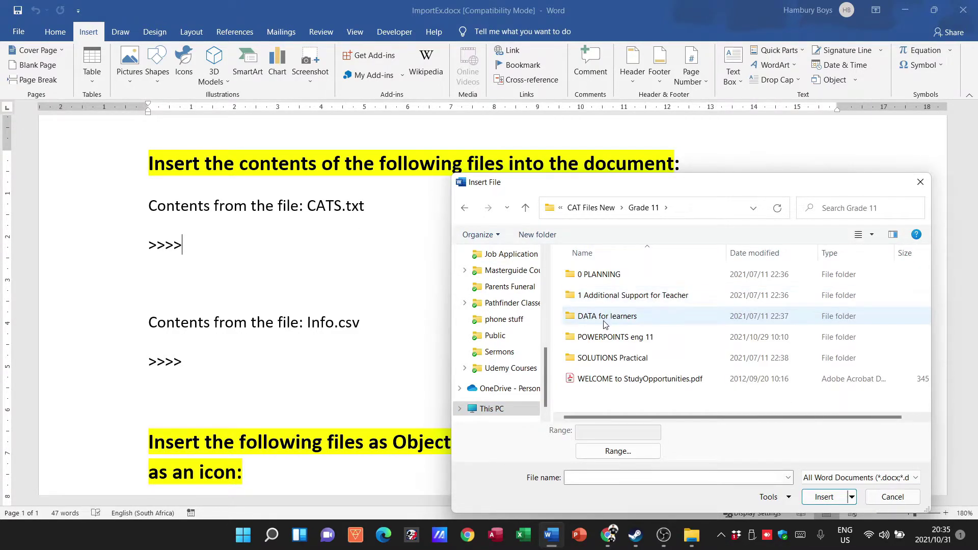
{"action": "double_click", "coordinate": [605, 317]}
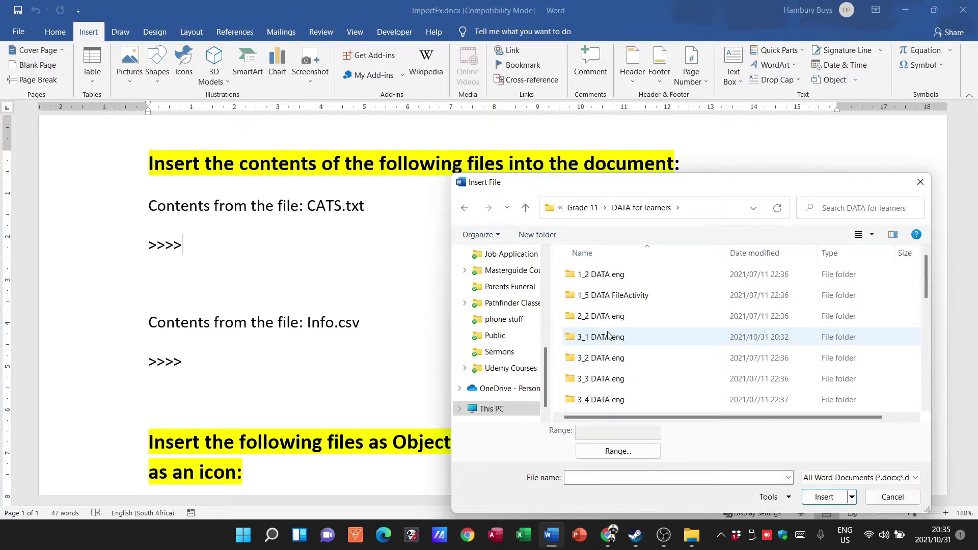
{"action": "double_click", "coordinate": [606, 336]}
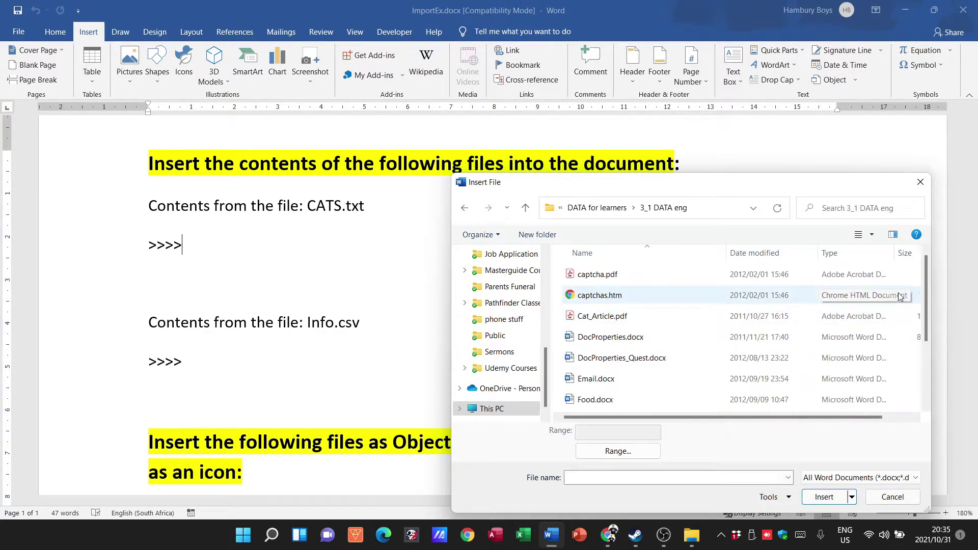
Step: List All Files and insert CATS.txt after the first >>>> marker
{"action": "left_click_drag", "start_coordinate": [929, 274], "coordinate": [919, 346]}
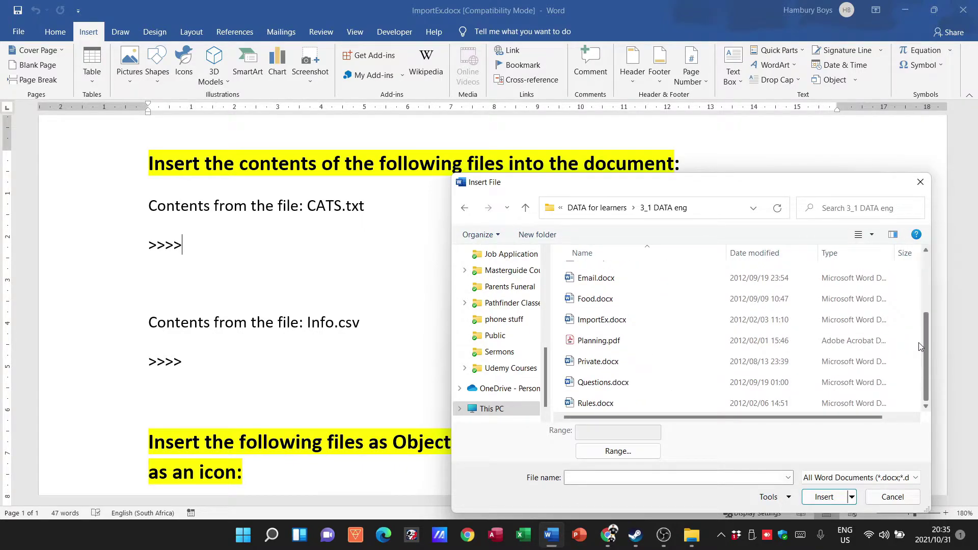
{"action": "left_click", "coordinate": [877, 477]}
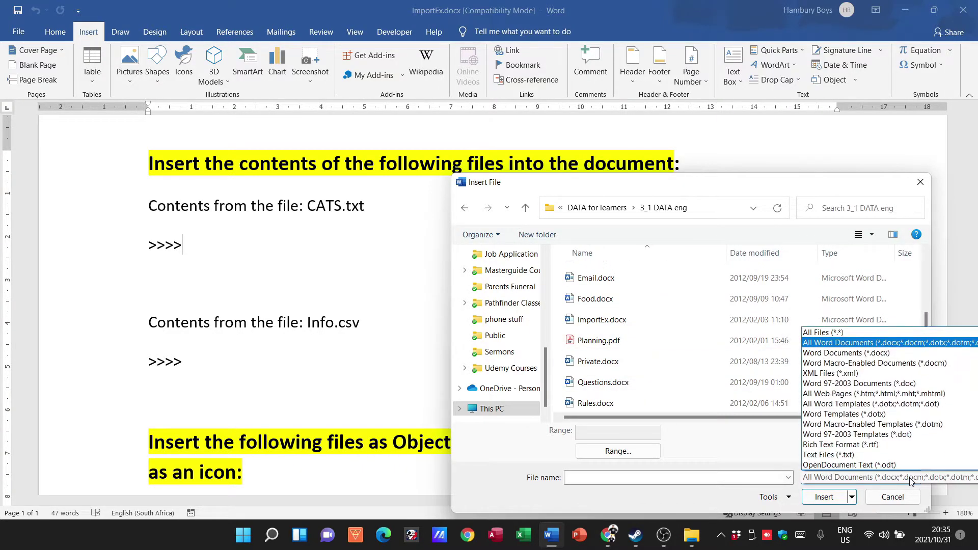
{"action": "left_click", "coordinate": [841, 332]}
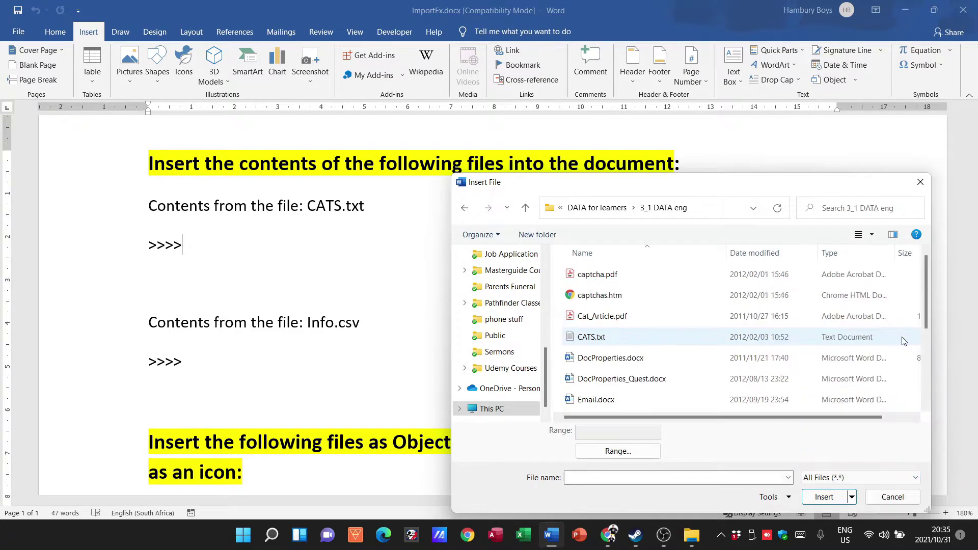
{"action": "mouse_move", "coordinate": [928, 318]}
{"action": "left_mouse_down"}
{"action": "mouse_move", "coordinate": [925, 401]}
{"action": "mouse_move", "coordinate": [928, 314]}
{"action": "left_mouse_up"}
{"action": "double_click", "coordinate": [591, 337]}
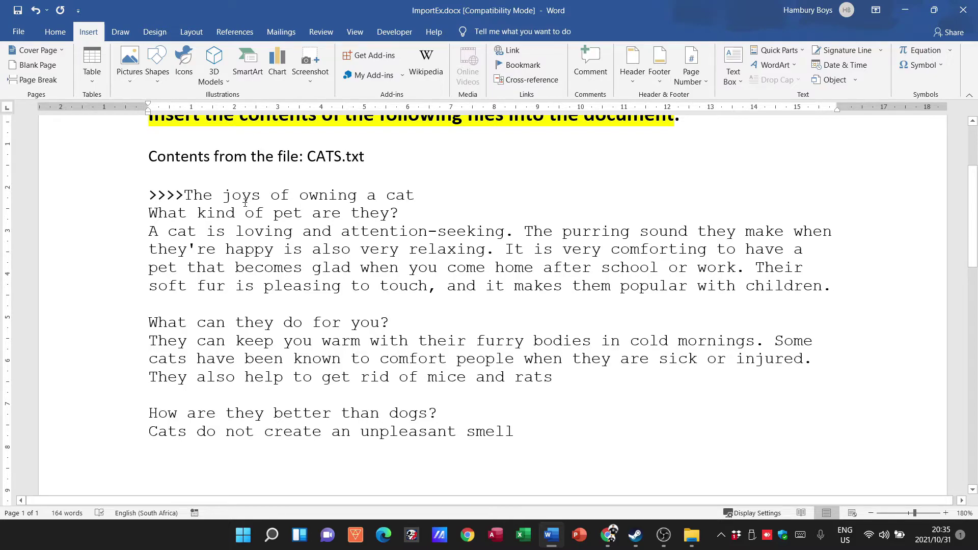
Step: Insert the Info.csv text after the second >>>> marker using Text from File
{"action": "scroll", "coordinate": [247, 224], "scroll_direction": "down", "scroll_amount": 5}
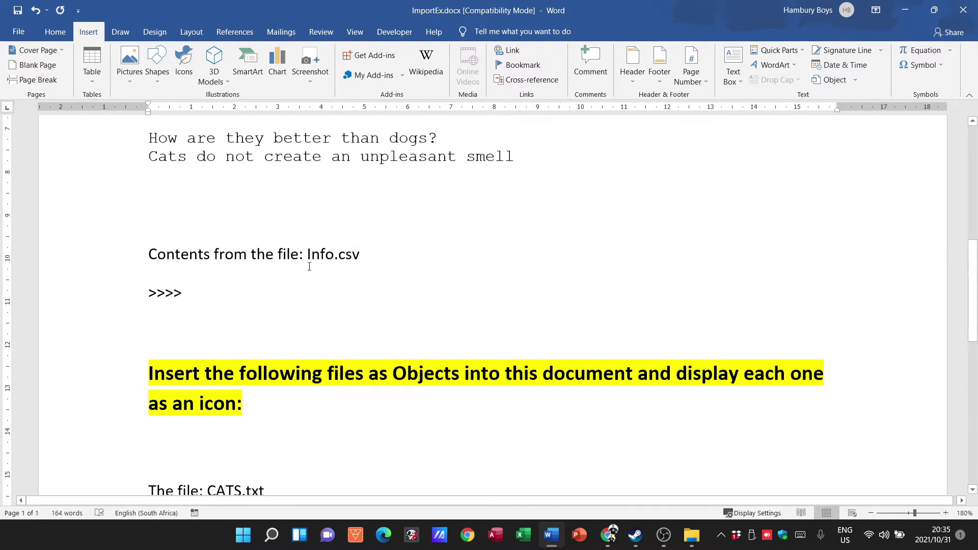
{"action": "left_click_drag", "start_coordinate": [307, 255], "coordinate": [361, 255]}
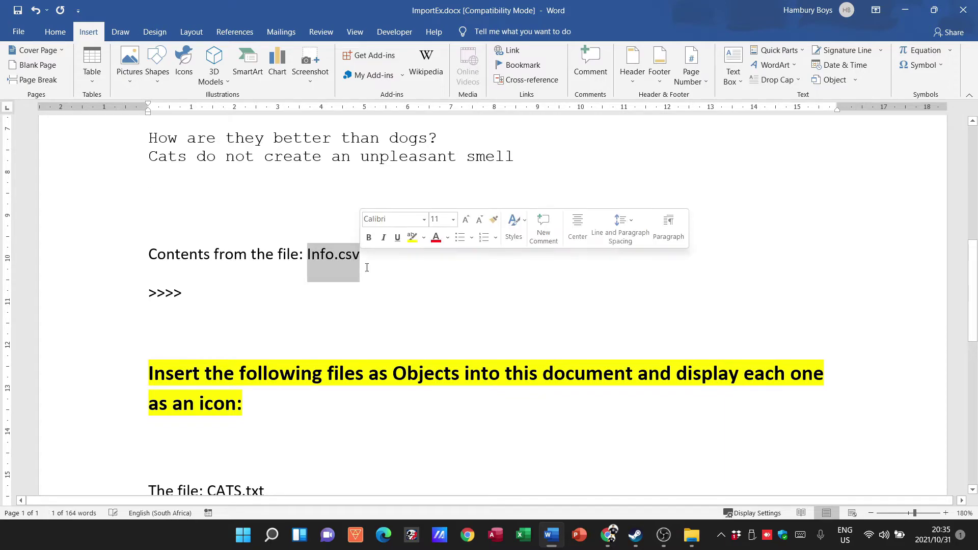
{"action": "key", "text": "Right"}
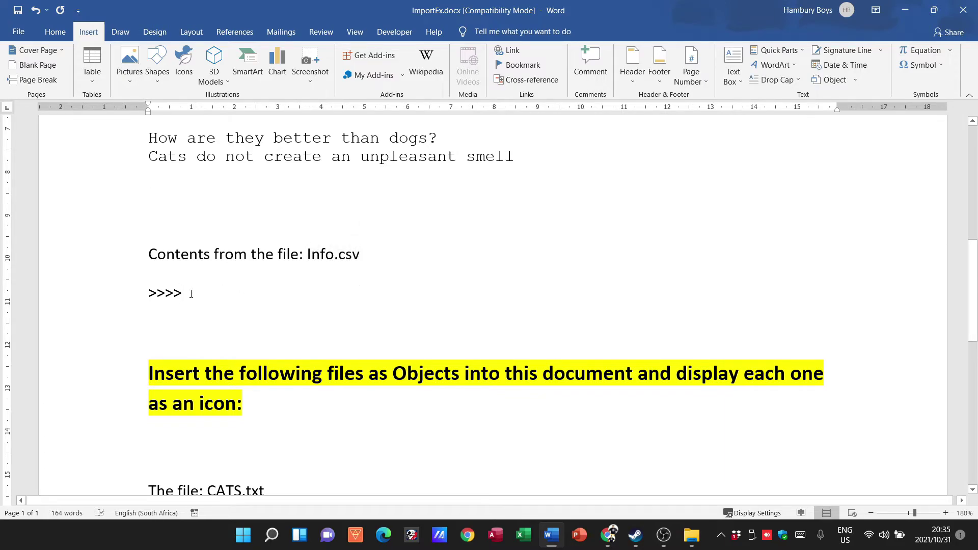
{"action": "left_click", "coordinate": [198, 294]}
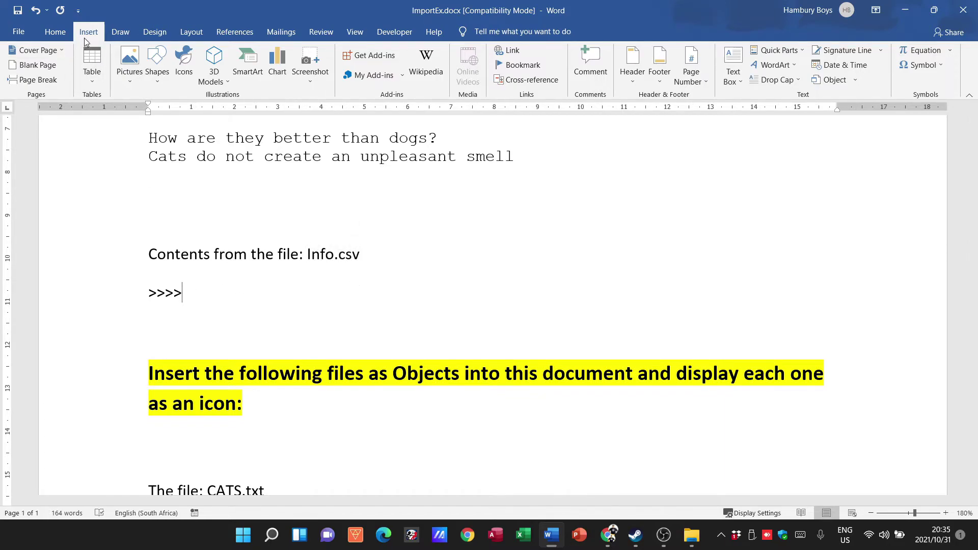
{"action": "left_click", "coordinate": [857, 80]}
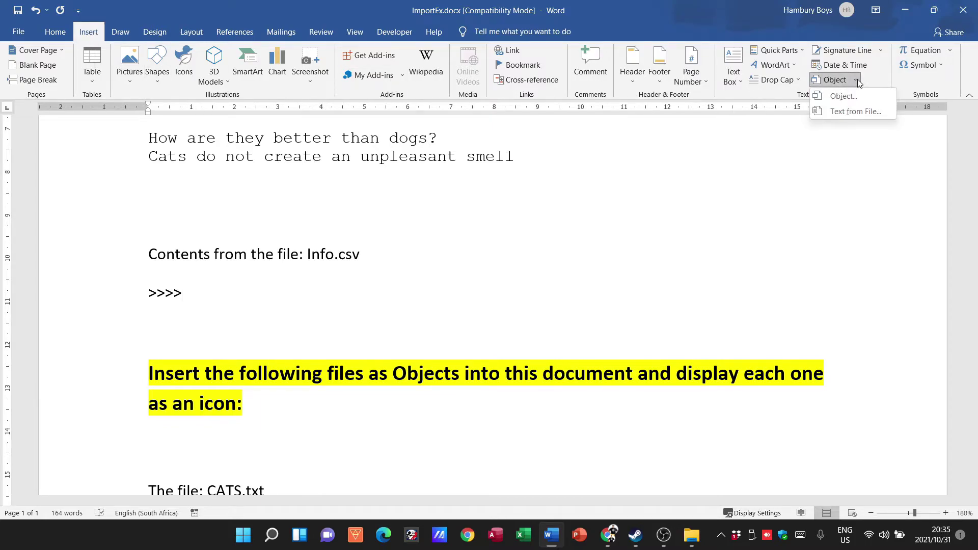
{"action": "left_click", "coordinate": [855, 113]}
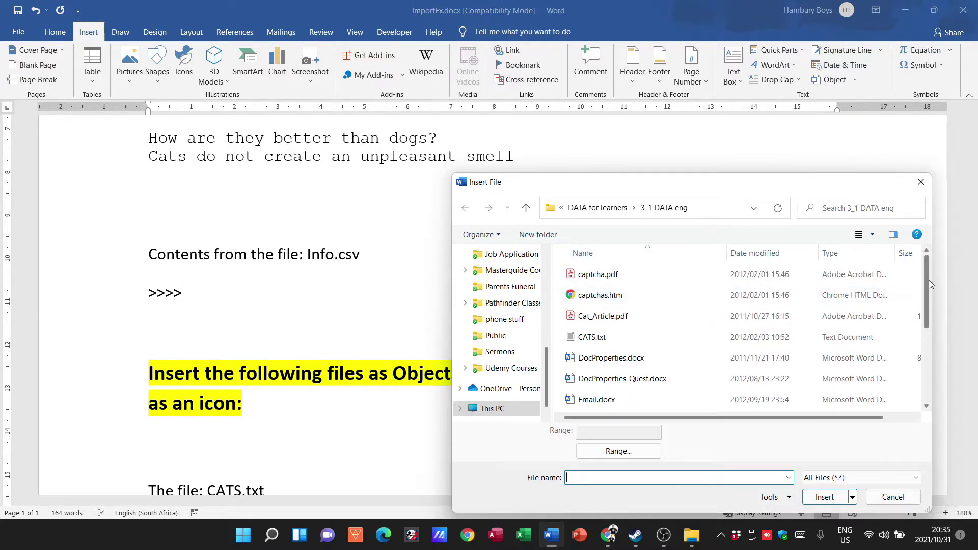
{"action": "left_click_drag", "start_coordinate": [929, 280], "coordinate": [930, 338]}
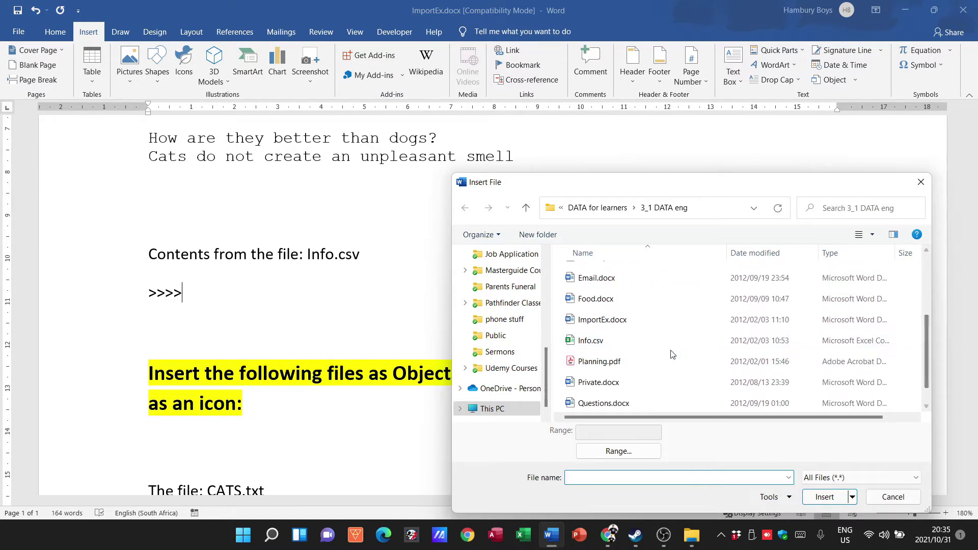
{"action": "double_click", "coordinate": [596, 343]}
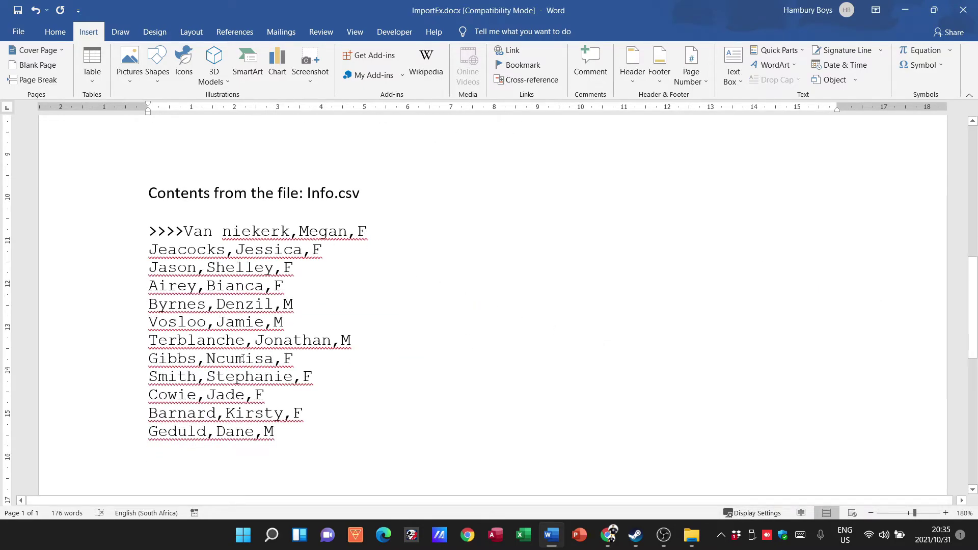
Step: Add a tab at the end of the 'The file: CATS.txt' line
{"action": "scroll", "coordinate": [243, 359], "scroll_direction": "down", "scroll_amount": 8}
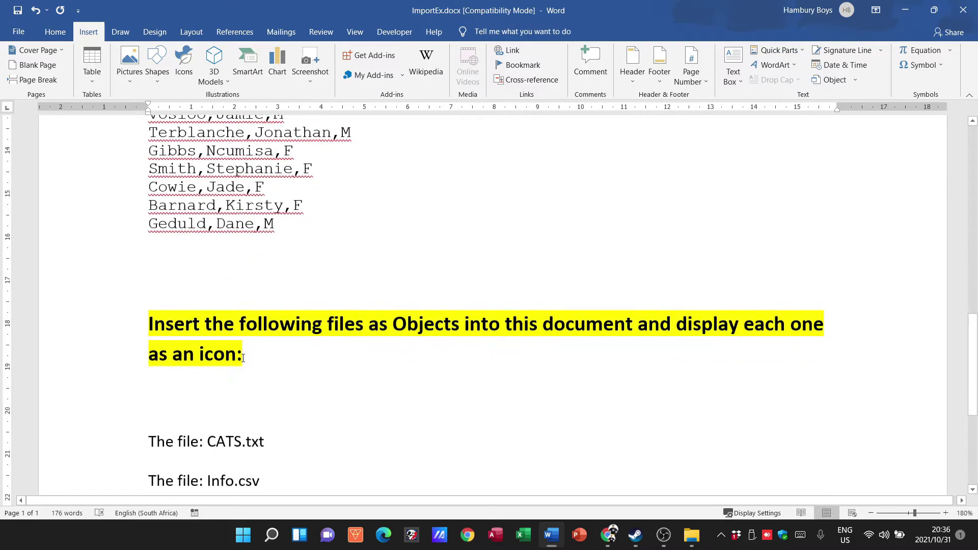
{"action": "scroll", "coordinate": [297, 306], "scroll_direction": "up", "scroll_amount": 1}
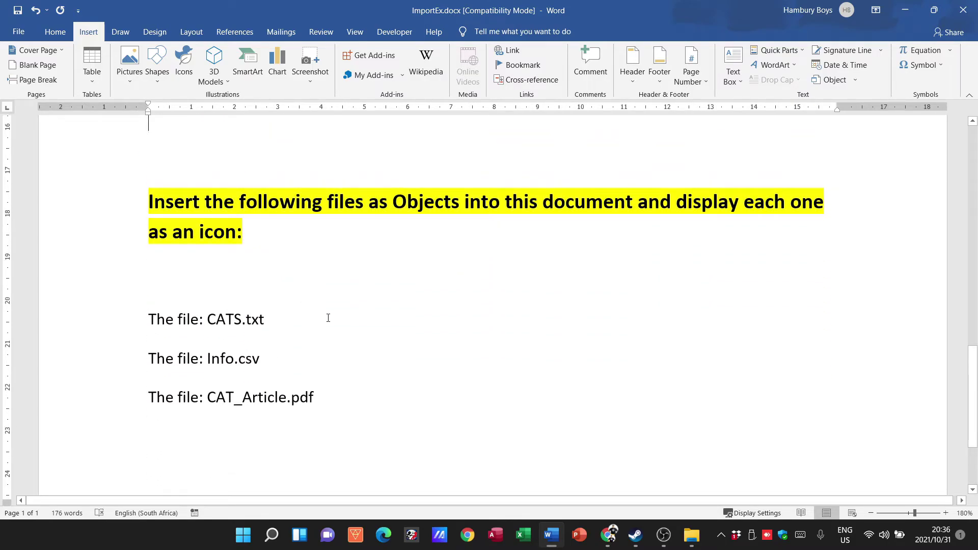
{"action": "left_click", "coordinate": [856, 80]}
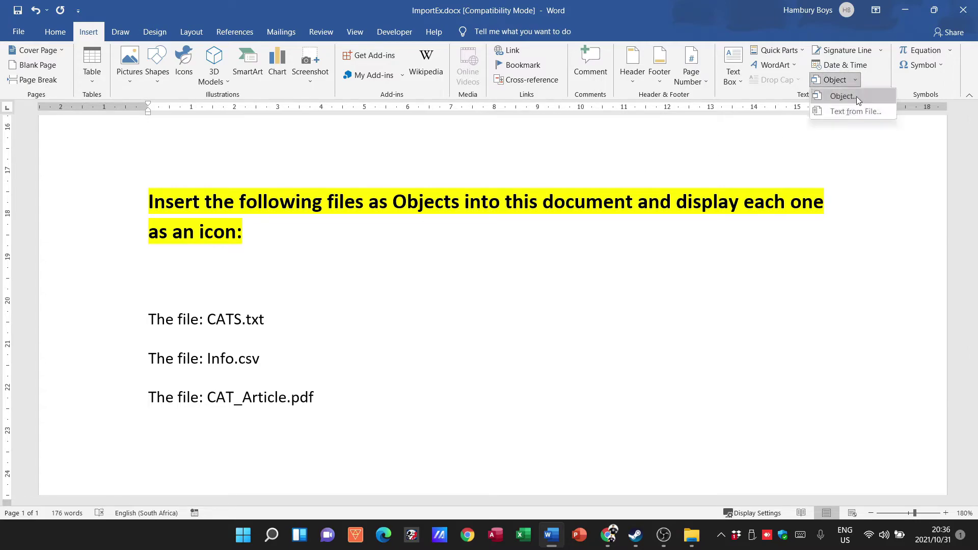
{"action": "left_click", "coordinate": [856, 97]}
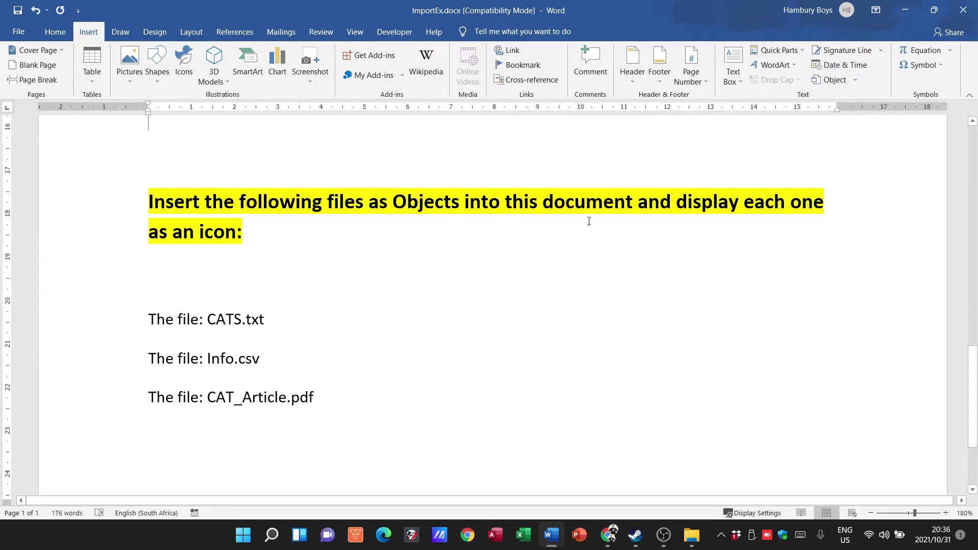
{"action": "left_click", "coordinate": [330, 320]}
{"action": "key", "text": "Return"}
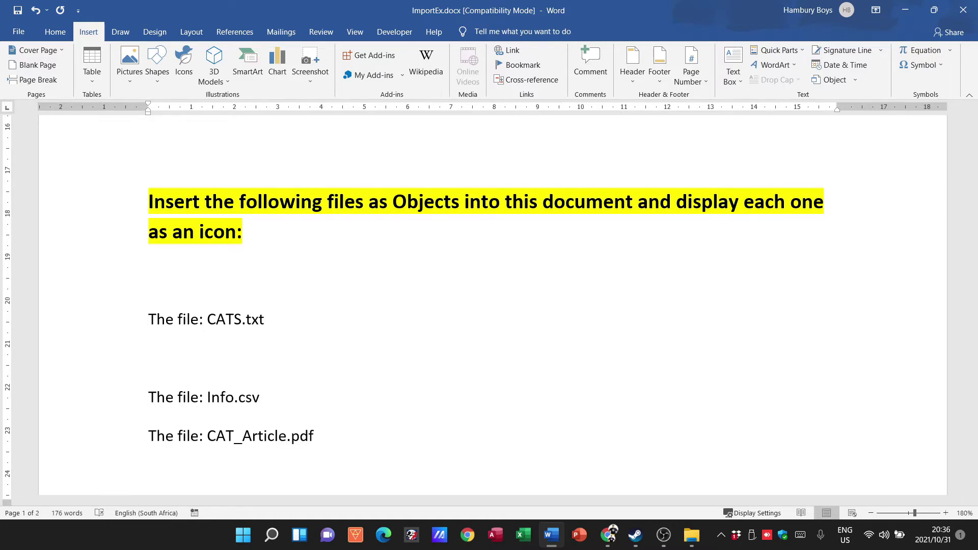
{"action": "left_click", "coordinate": [294, 328]}
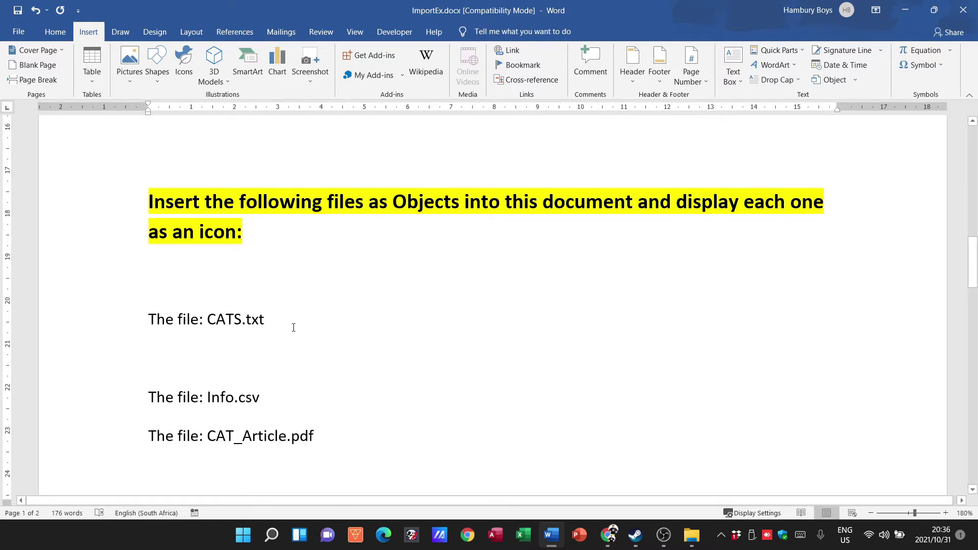
{"action": "key", "text": "Delete"}
{"action": "key", "text": "Tab"}
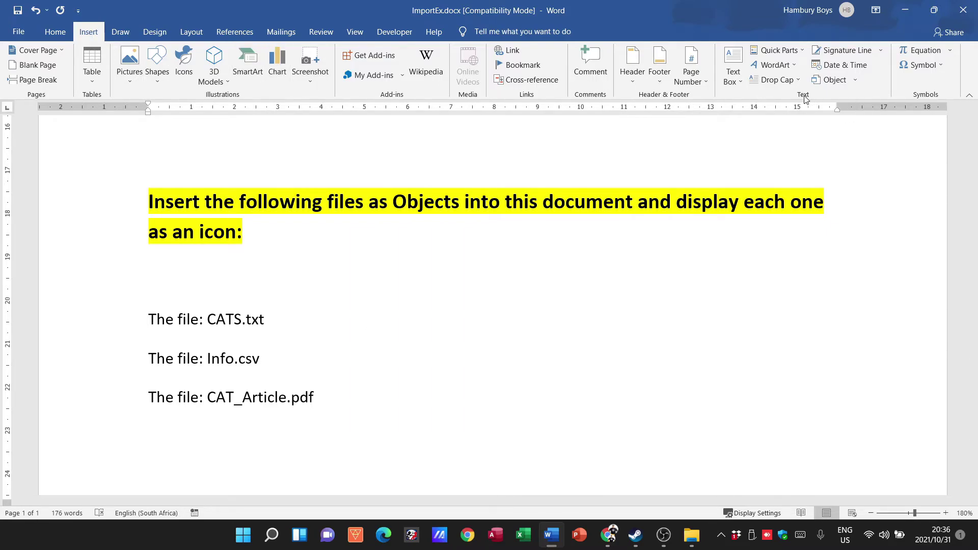
Step: Bring up the Object dialog and move it off the document text
{"action": "left_click", "coordinate": [857, 81]}
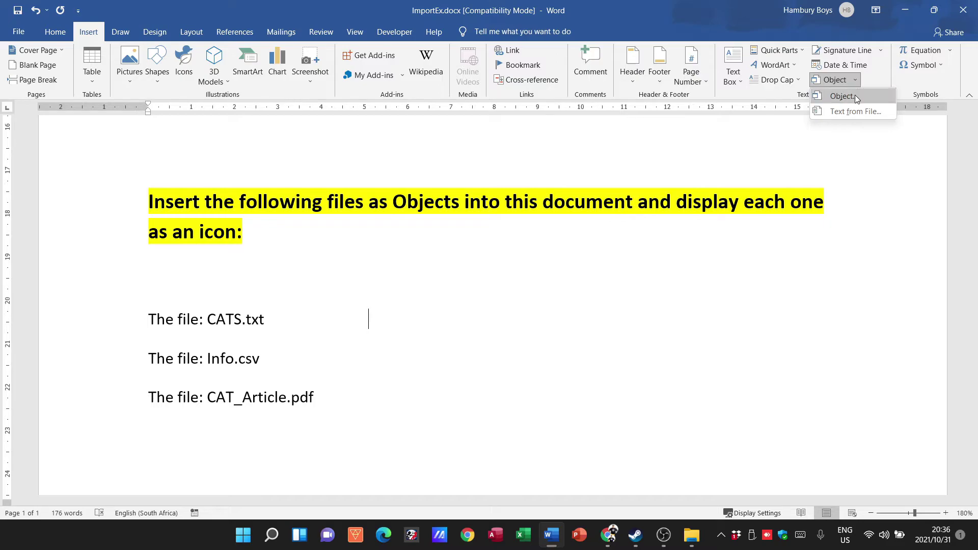
{"action": "left_click", "coordinate": [855, 96]}
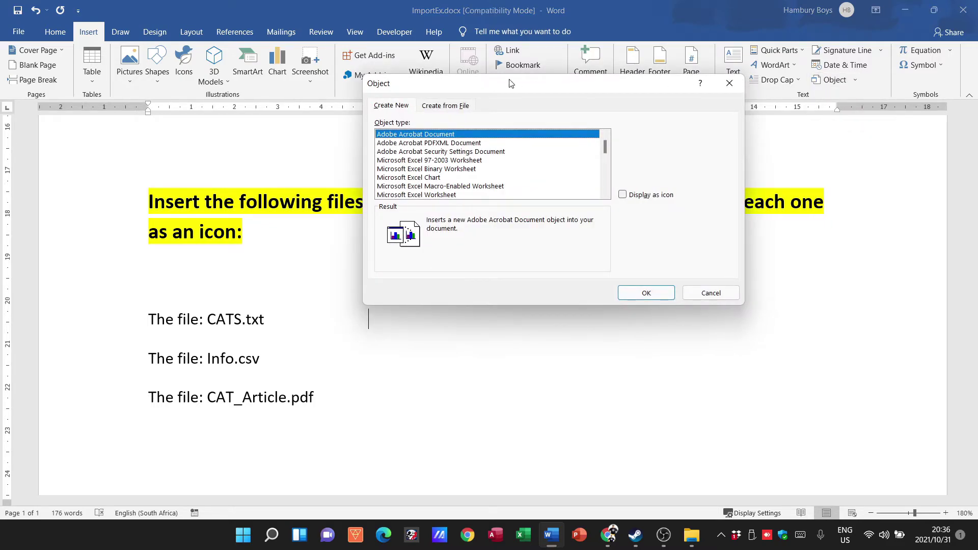
{"action": "left_click_drag", "start_coordinate": [506, 82], "coordinate": [711, 100]}
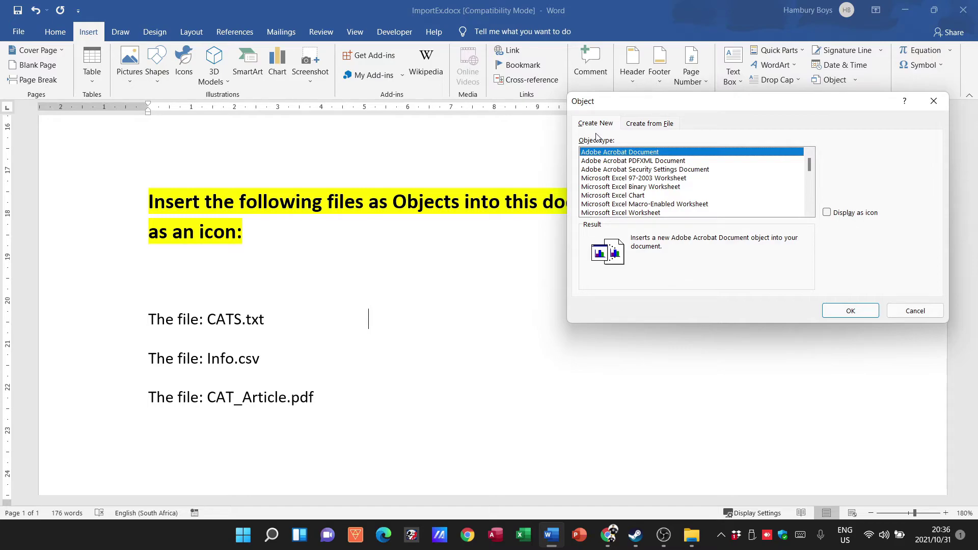
Step: Choose CATS.txt as the file to embed under Create from File
{"action": "left_click", "coordinate": [656, 127]}
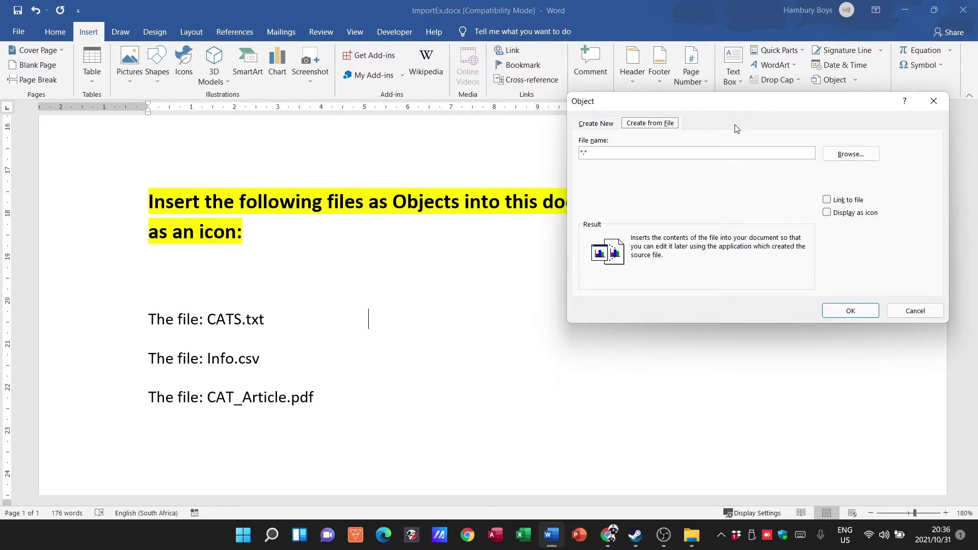
{"action": "left_click", "coordinate": [854, 158]}
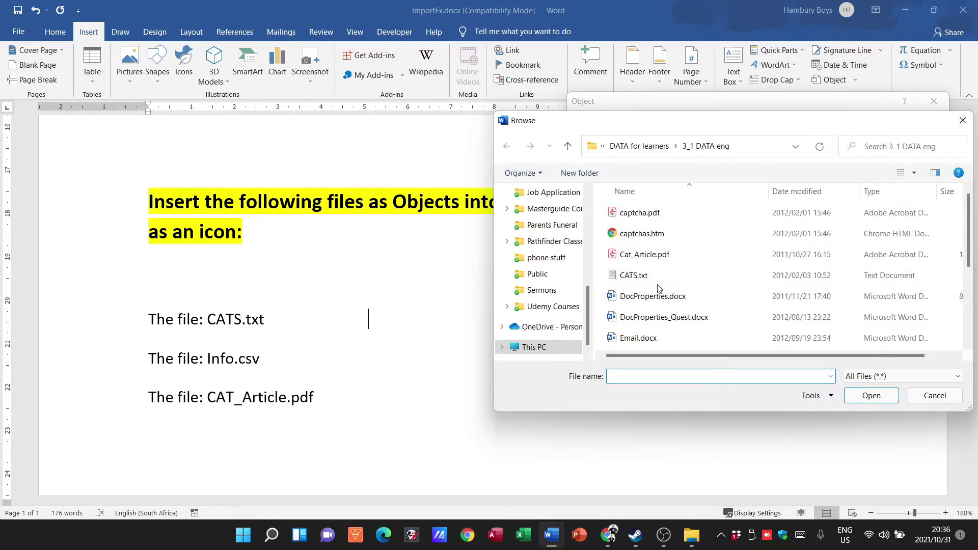
{"action": "left_click", "coordinate": [640, 282]}
{"action": "double_click", "coordinate": [641, 282]}
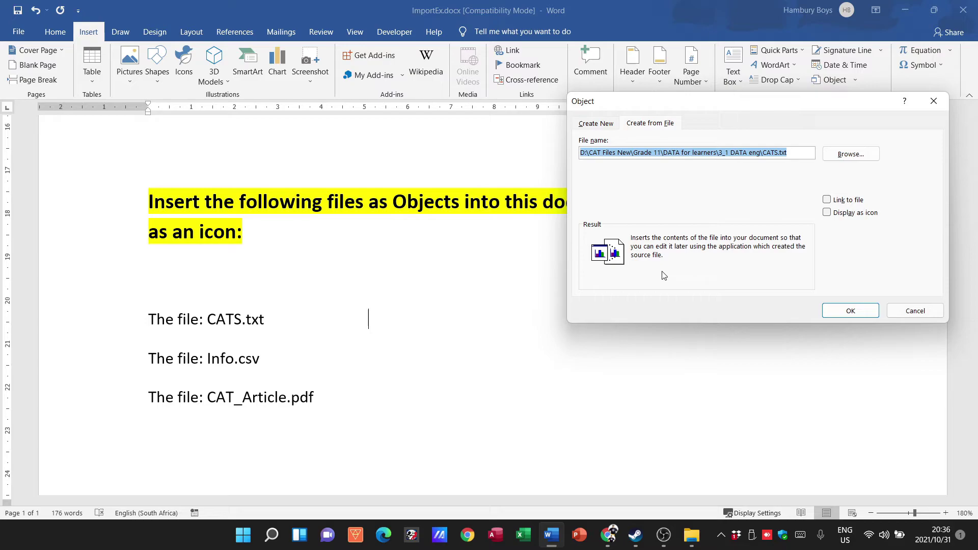
{"action": "left_click_drag", "start_coordinate": [693, 106], "coordinate": [559, 248]}
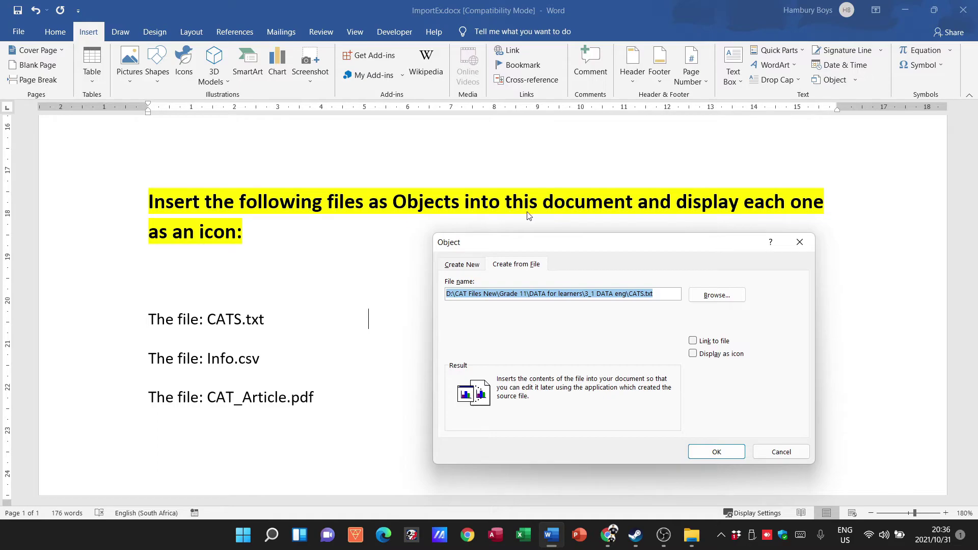
Step: Embed CATS.txt displayed as the package icon captioned CATS.txt
{"action": "left_click", "coordinate": [693, 353]}
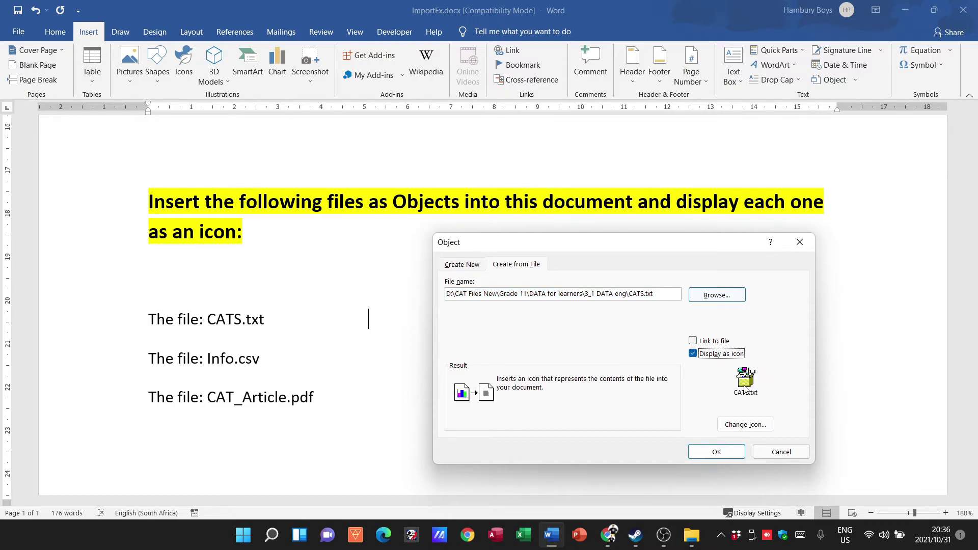
{"action": "left_click", "coordinate": [742, 428]}
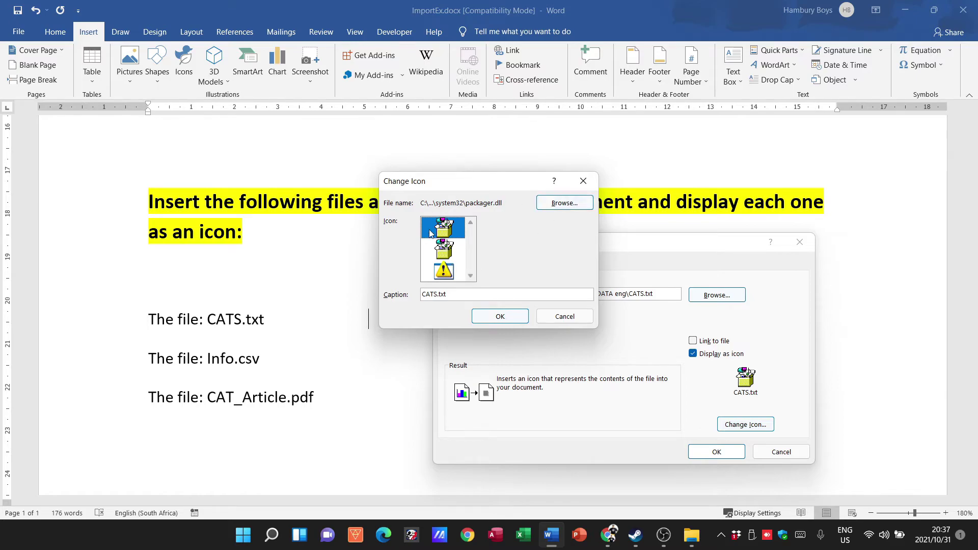
{"action": "left_click", "coordinate": [451, 270]}
{"action": "left_click", "coordinate": [449, 252]}
{"action": "left_click", "coordinate": [450, 230]}
{"action": "left_click", "coordinate": [500, 316]}
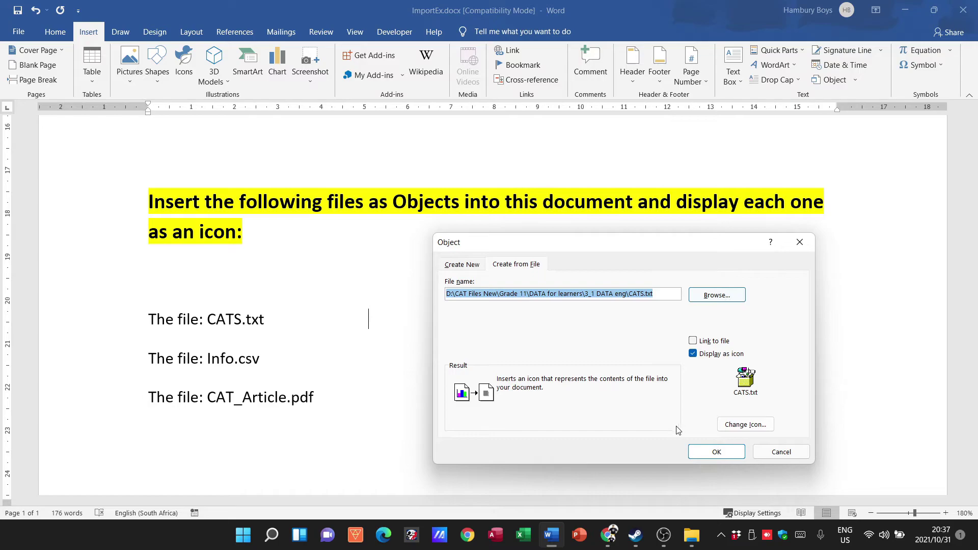
{"action": "left_click", "coordinate": [698, 450]}
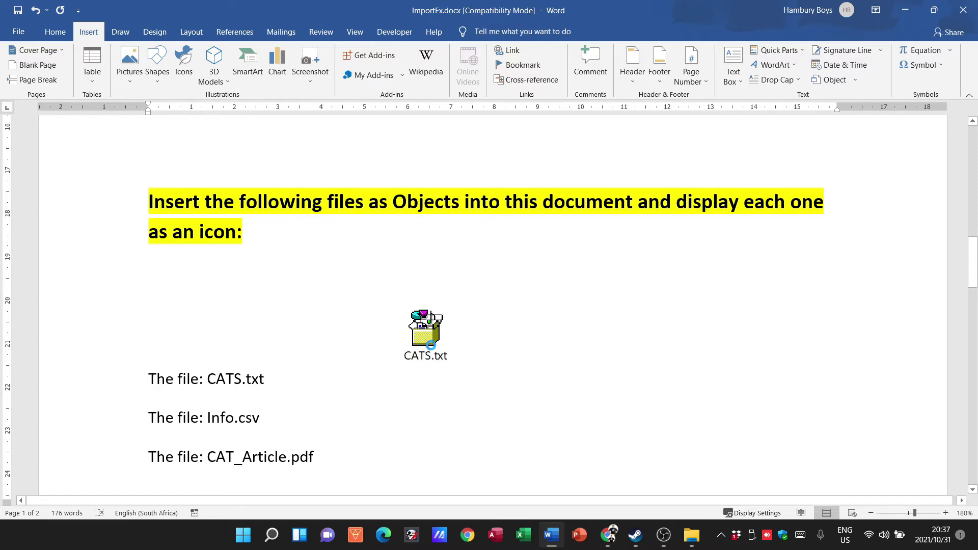
{"action": "left_click", "coordinate": [432, 347]}
Step: Check the CATS.txt icon's contents in Notepad, then clear a blank line after the Info.csv line
{"action": "double_click", "coordinate": [432, 336]}
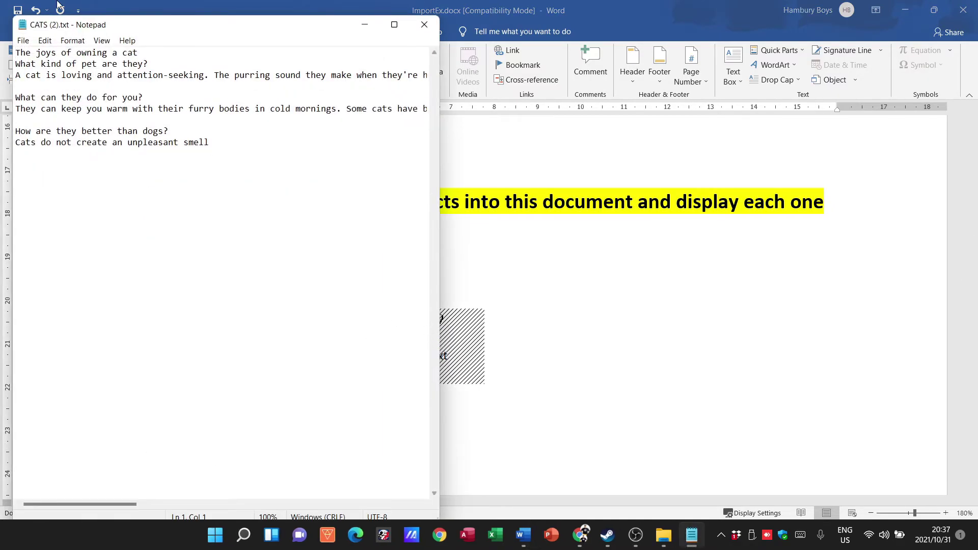
{"action": "left_click", "coordinate": [424, 25]}
{"action": "scroll", "coordinate": [408, 334], "scroll_direction": "down", "scroll_amount": 1}
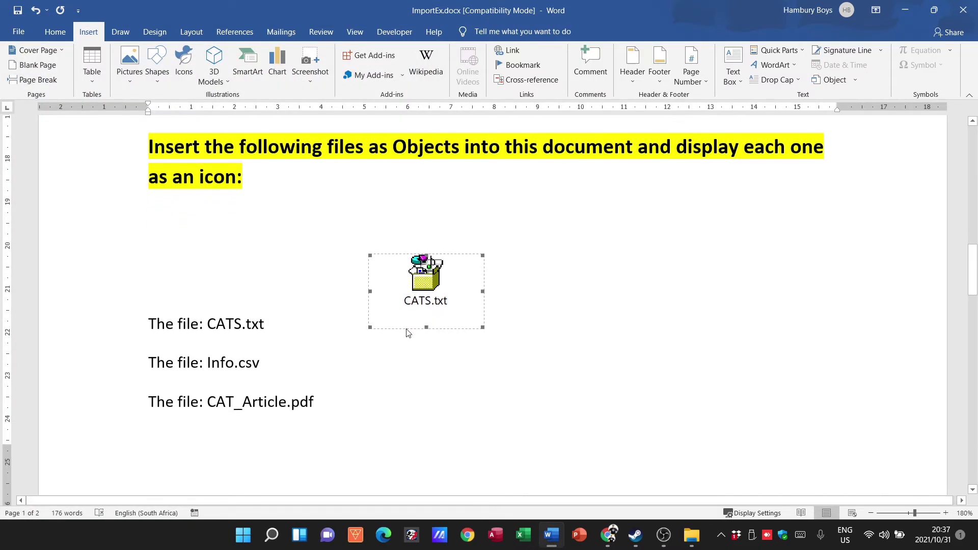
{"action": "left_click", "coordinate": [394, 355]}
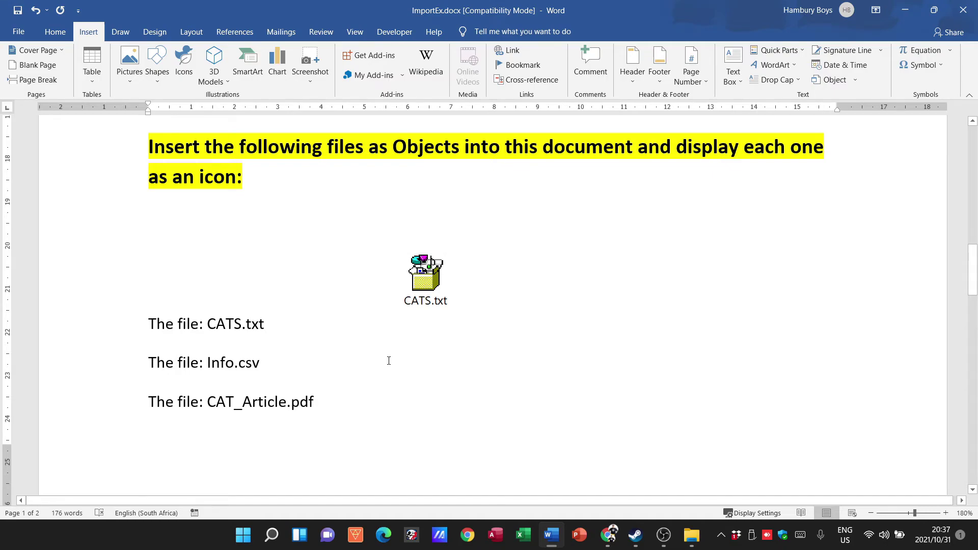
{"action": "key", "text": "Down"}
{"action": "key", "text": "shift+Home"}
{"action": "key", "text": "Delete"}
{"action": "scroll", "coordinate": [395, 358], "scroll_direction": "down", "scroll_amount": 2}
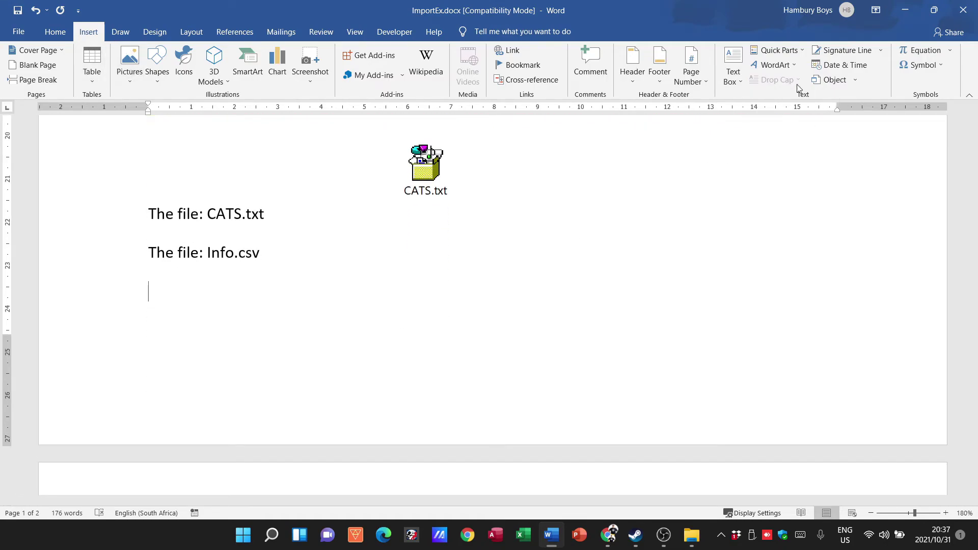
Step: Embed Info.csv from file, displayed as an Excel icon above 'The file: Info.csv'
{"action": "left_click", "coordinate": [856, 80]}
{"action": "left_click", "coordinate": [858, 95]}
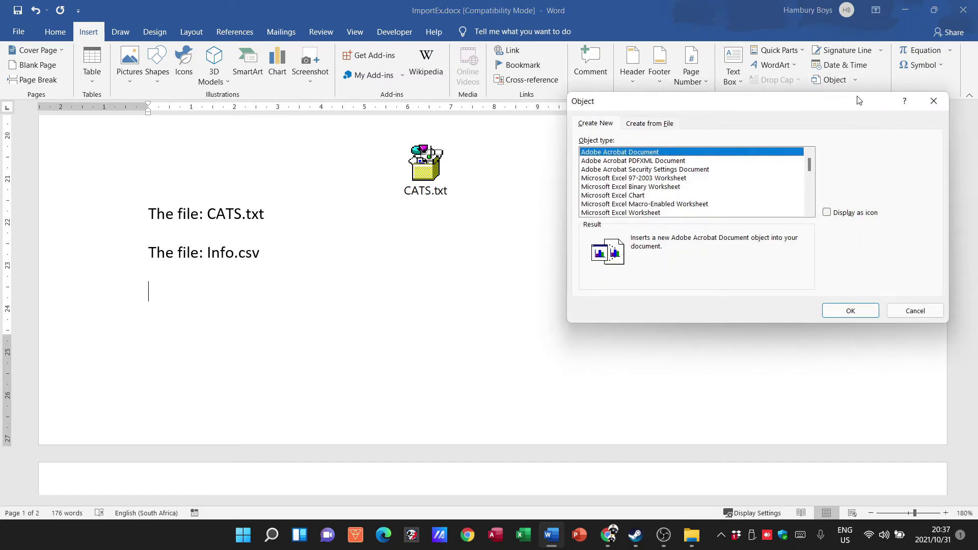
{"action": "left_click", "coordinate": [632, 126]}
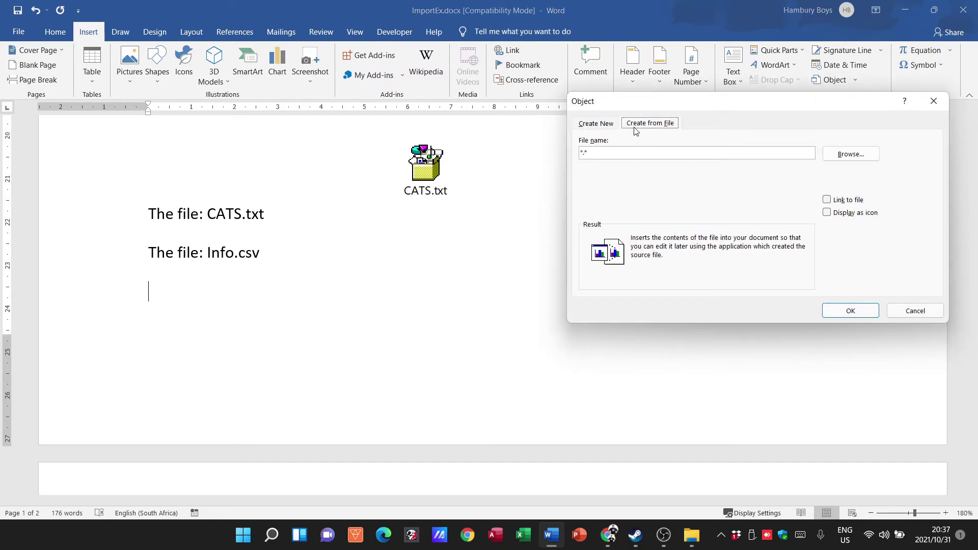
{"action": "left_click", "coordinate": [851, 154]}
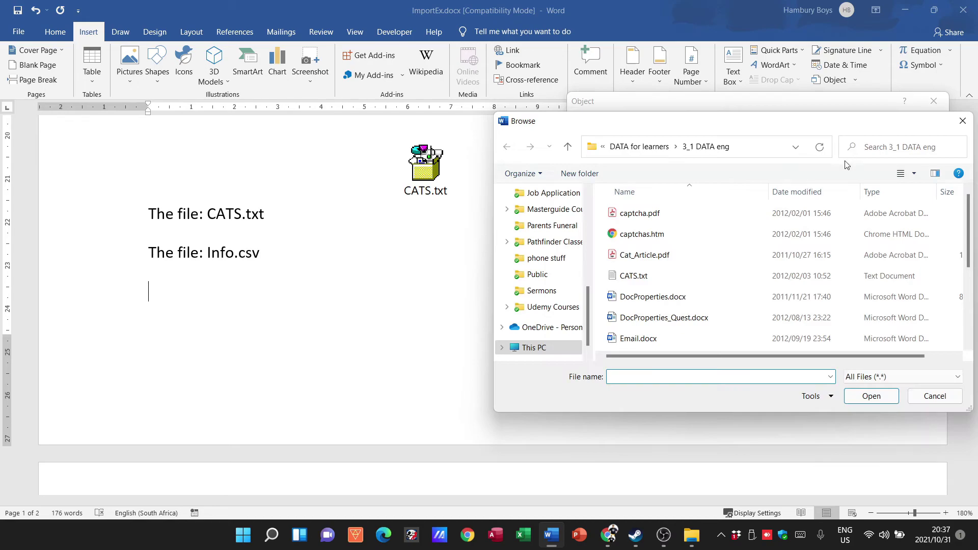
{"action": "scroll", "coordinate": [645, 275], "scroll_direction": "down", "scroll_amount": 2}
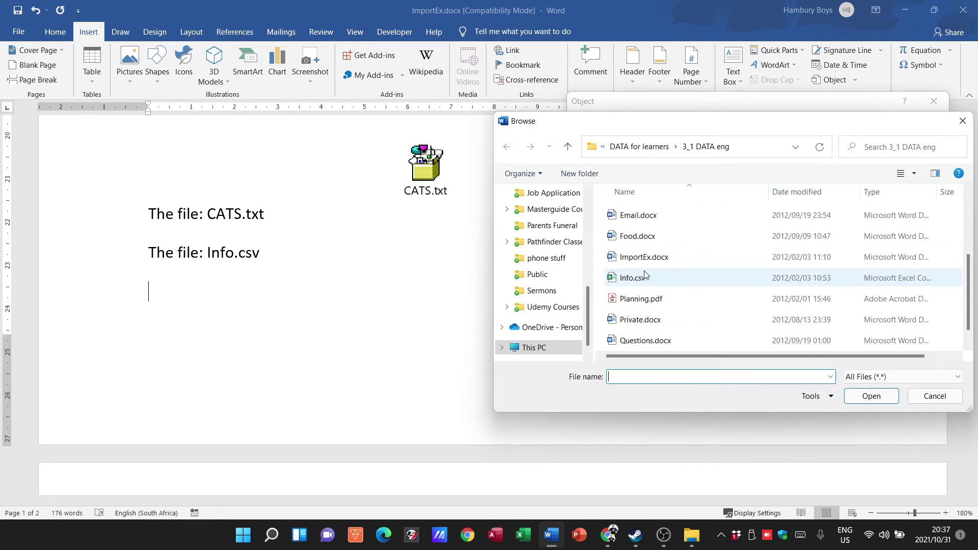
{"action": "double_click", "coordinate": [644, 257]}
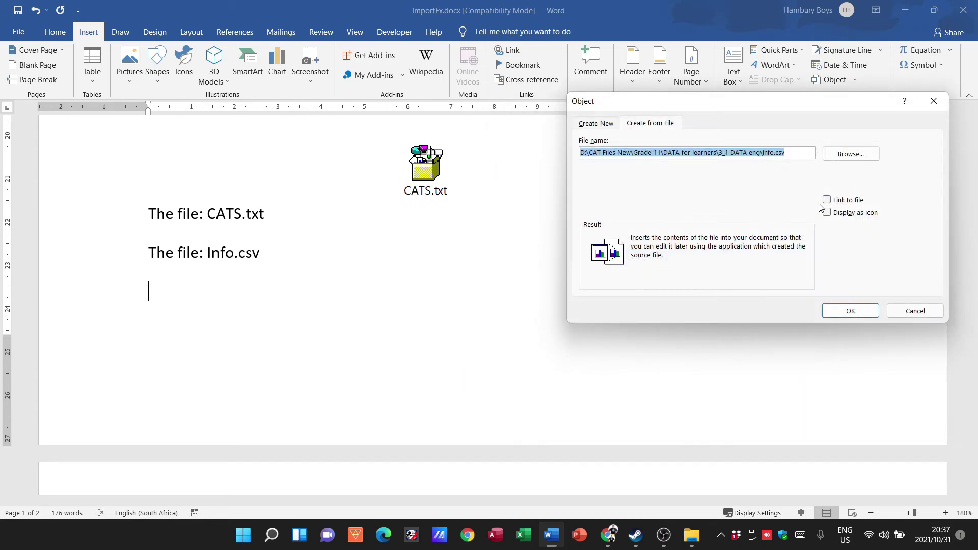
{"action": "left_click", "coordinate": [828, 213]}
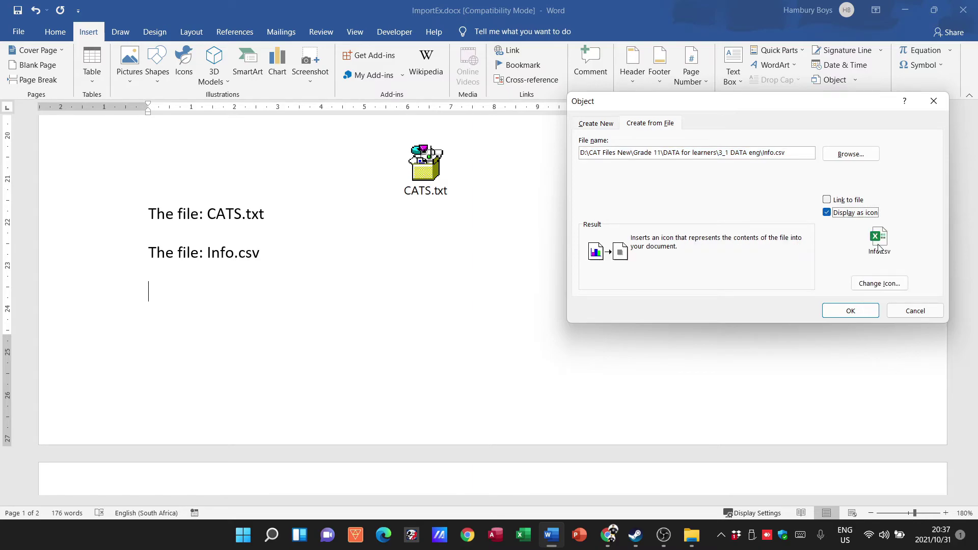
{"action": "left_click", "coordinate": [869, 309]}
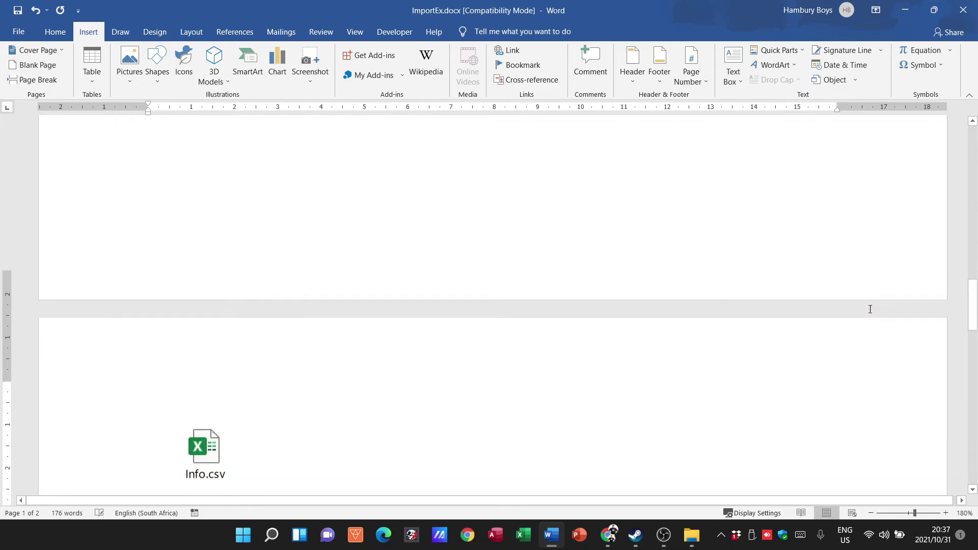
{"action": "scroll", "coordinate": [492, 344], "scroll_direction": "up", "scroll_amount": 4}
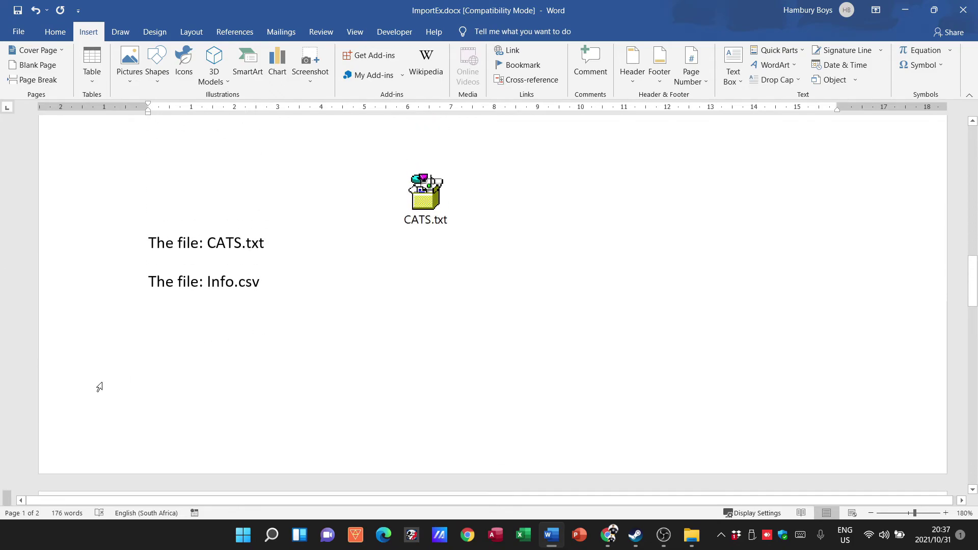
{"action": "left_click", "coordinate": [190, 366]}
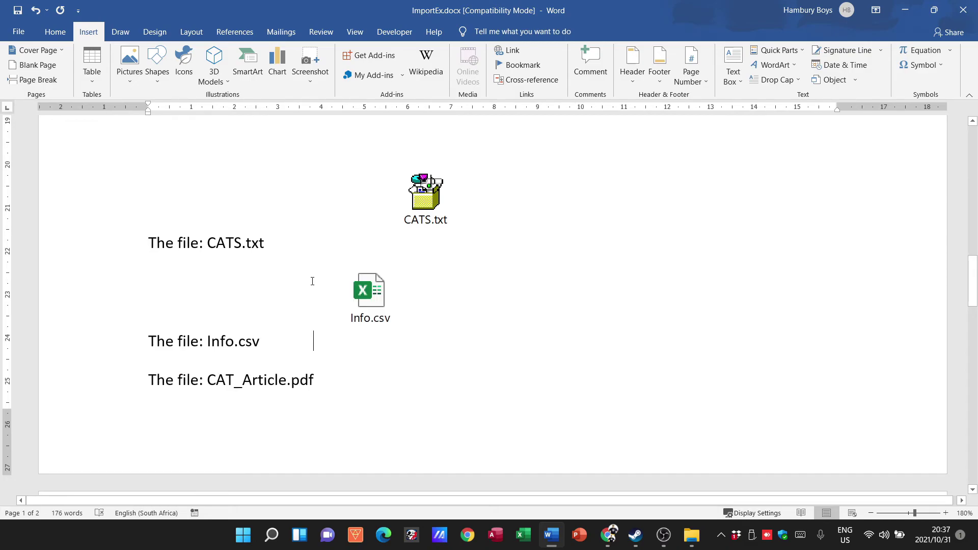
{"action": "scroll", "coordinate": [312, 281], "scroll_direction": "down", "scroll_amount": 3}
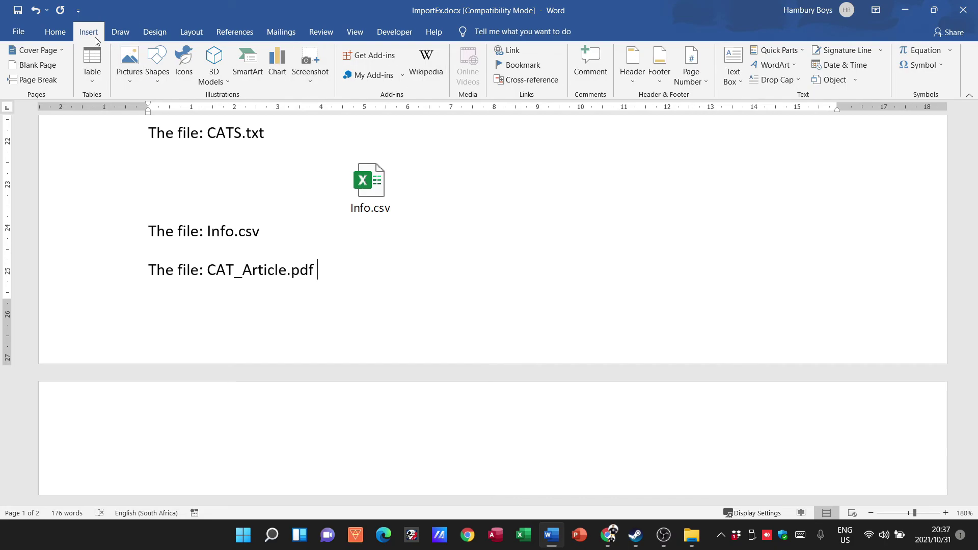
Step: Embed Cat_Article.pdf from file, displayed as a PDF icon above its label
{"action": "left_click", "coordinate": [855, 80]}
{"action": "left_click", "coordinate": [860, 94]}
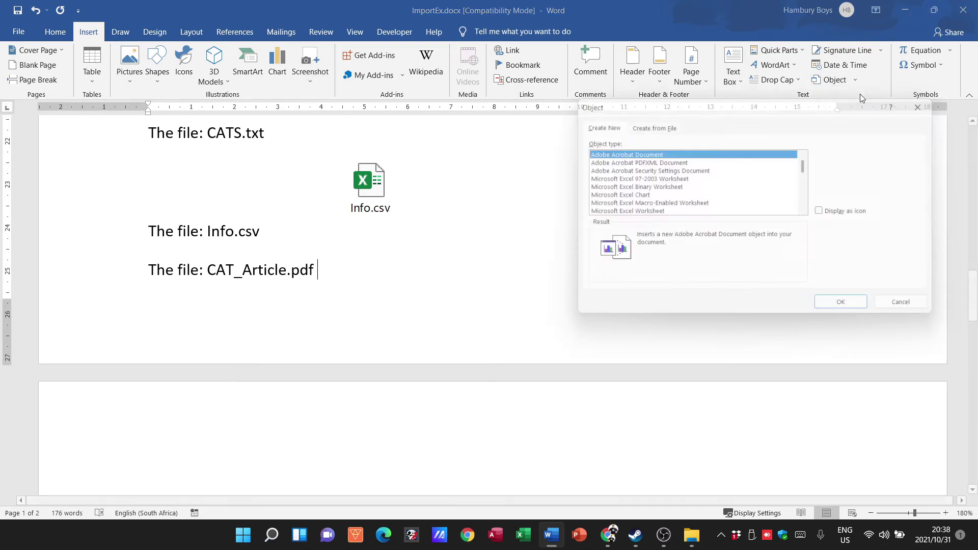
{"action": "left_click", "coordinate": [648, 125]}
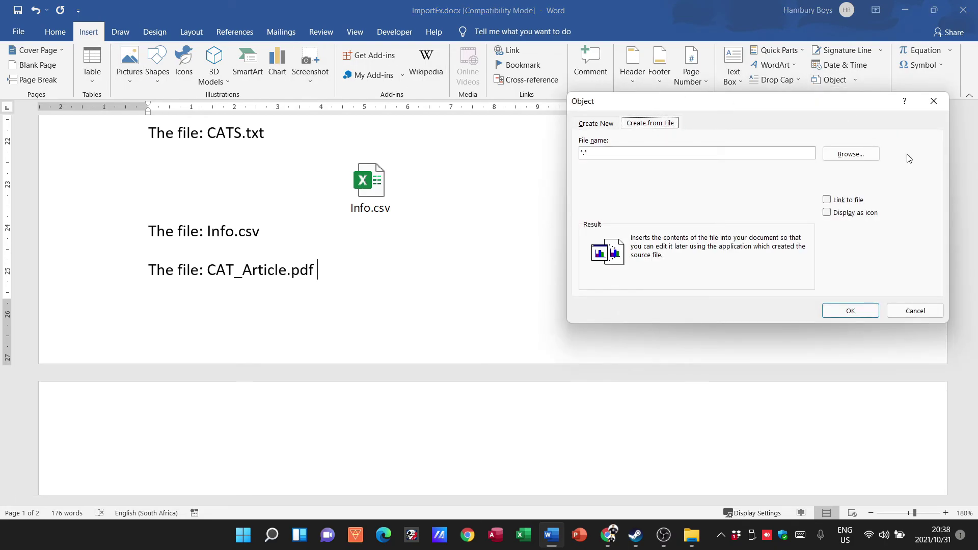
{"action": "left_click", "coordinate": [866, 160]}
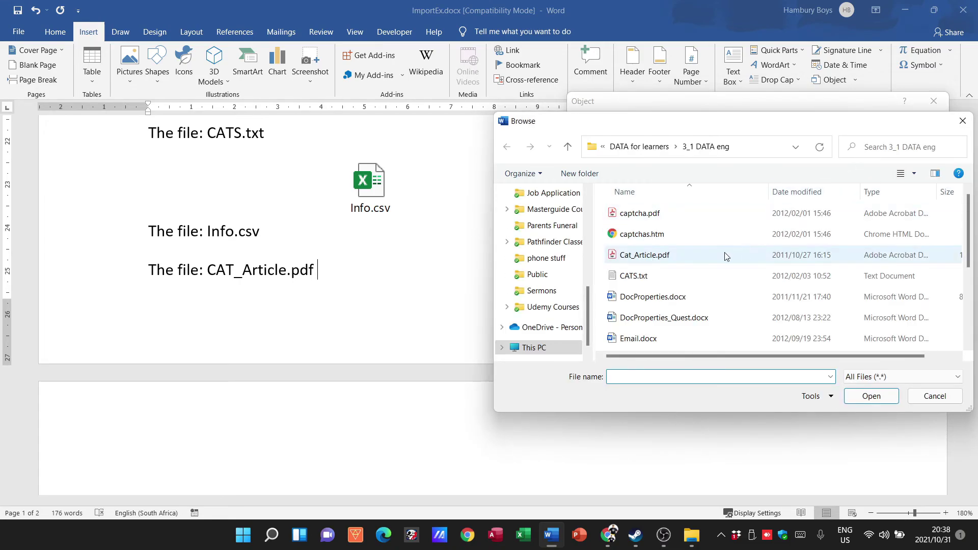
{"action": "double_click", "coordinate": [658, 257]}
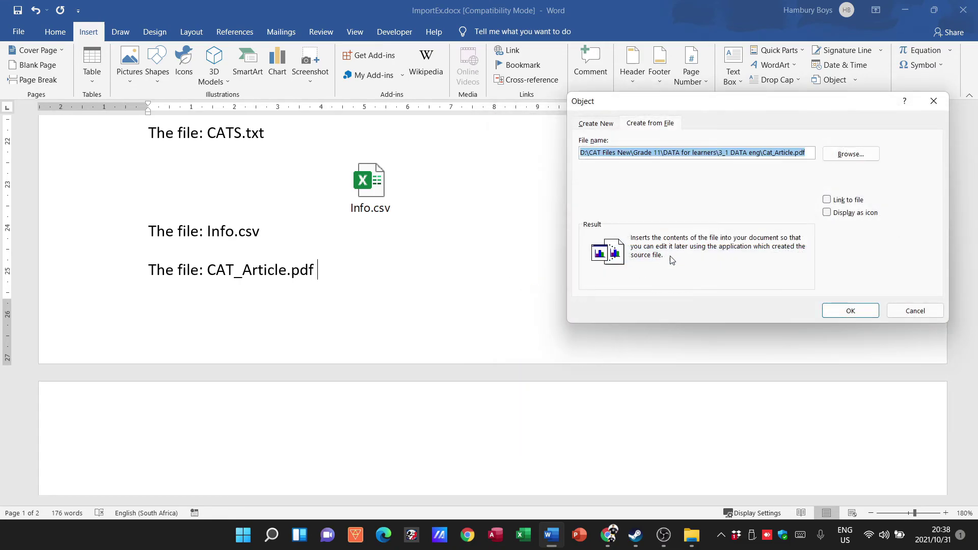
{"action": "left_click", "coordinate": [827, 214]}
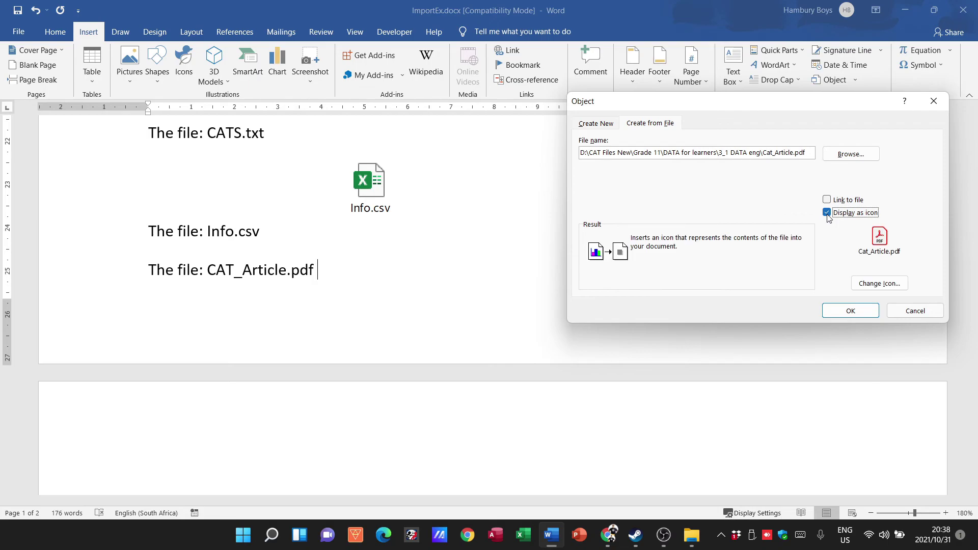
{"action": "left_click", "coordinate": [851, 312]}
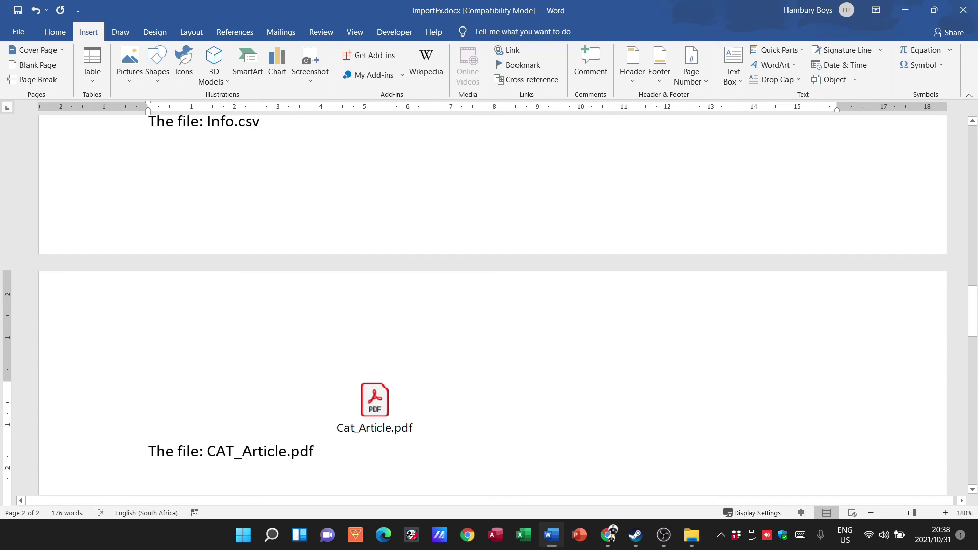
{"action": "scroll", "coordinate": [535, 356], "scroll_direction": "up", "scroll_amount": 10}
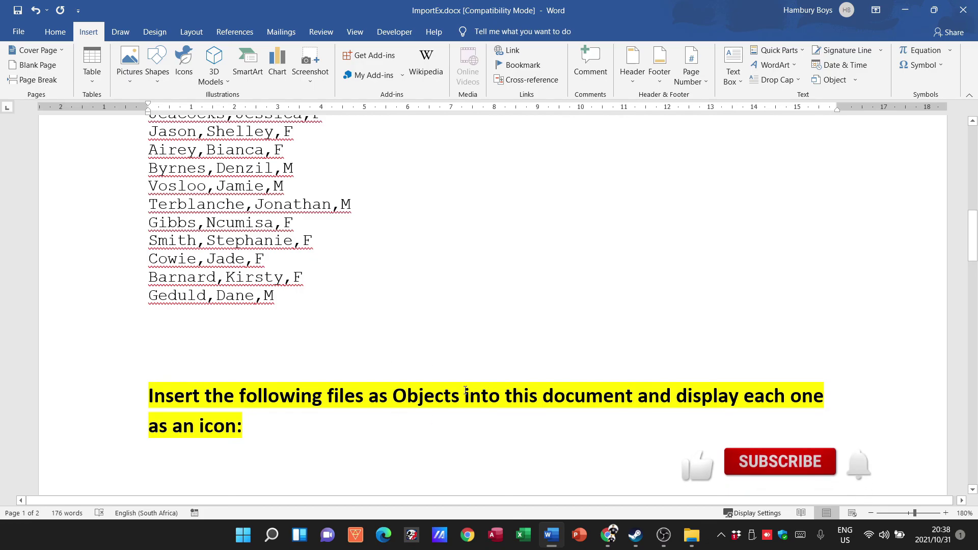
{"action": "scroll", "coordinate": [466, 390], "scroll_direction": "up", "scroll_amount": 5}
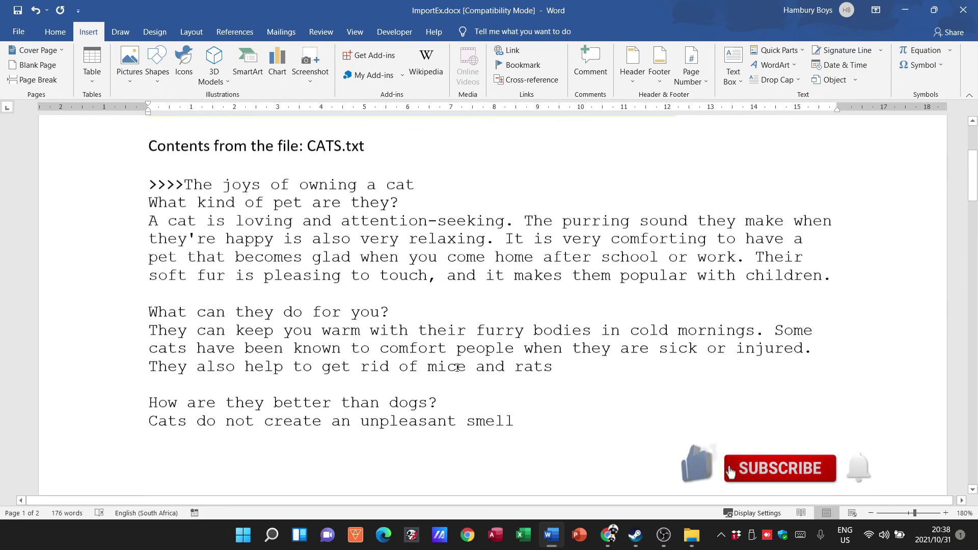
{"action": "scroll", "coordinate": [457, 368], "scroll_direction": "up", "scroll_amount": 3}
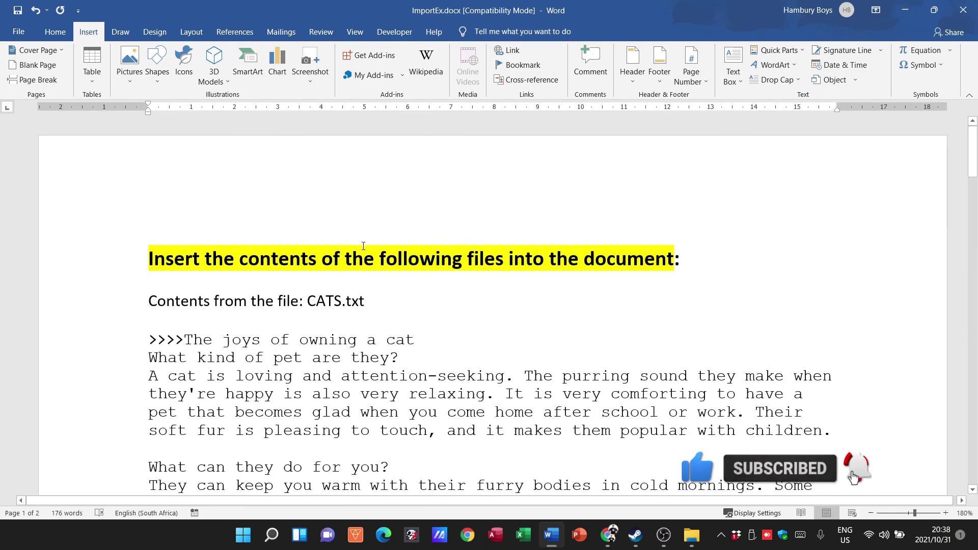